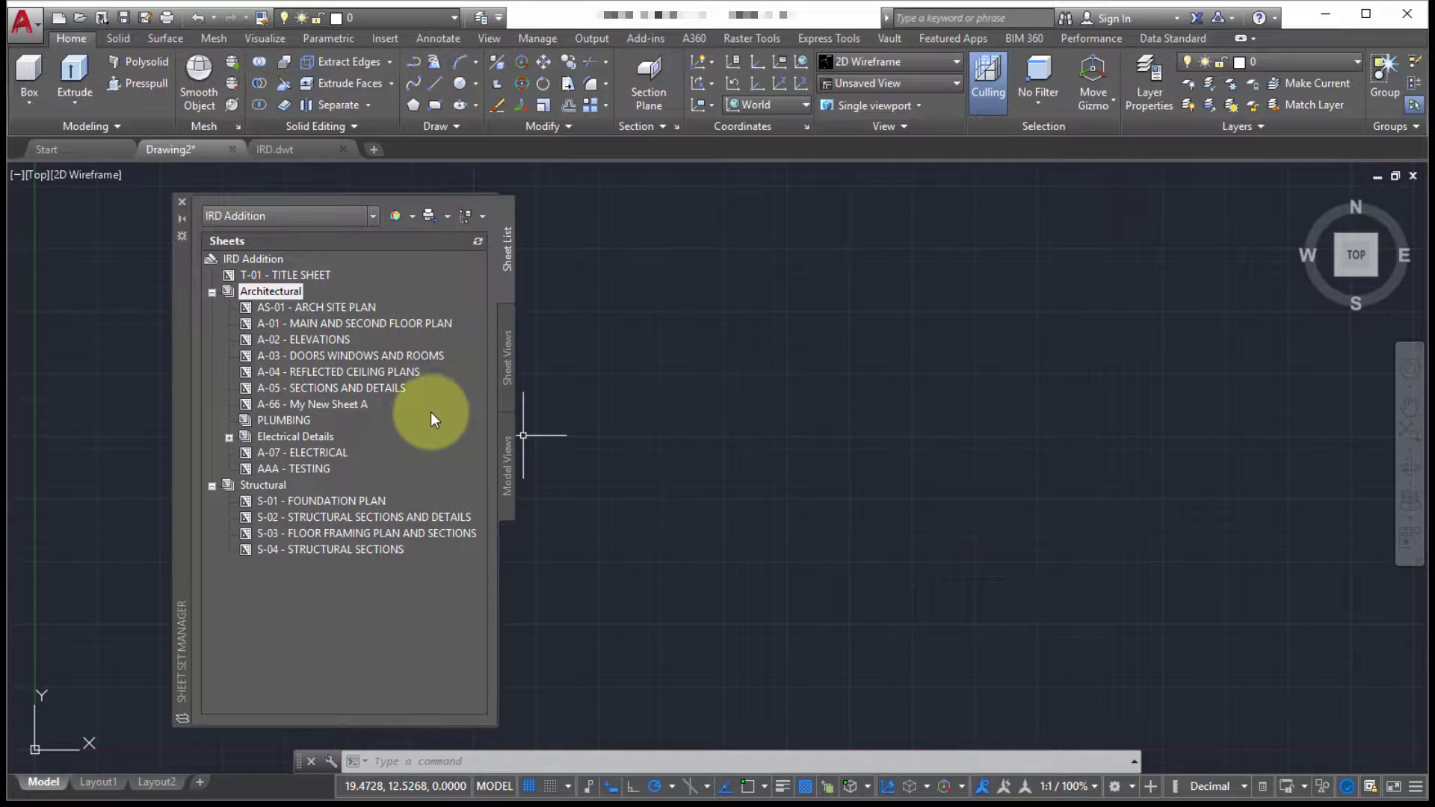
# Look over the commands available for the Architectural subset and for its sheets AS-01 through A-66.
pyautogui.moveTo(430, 409)
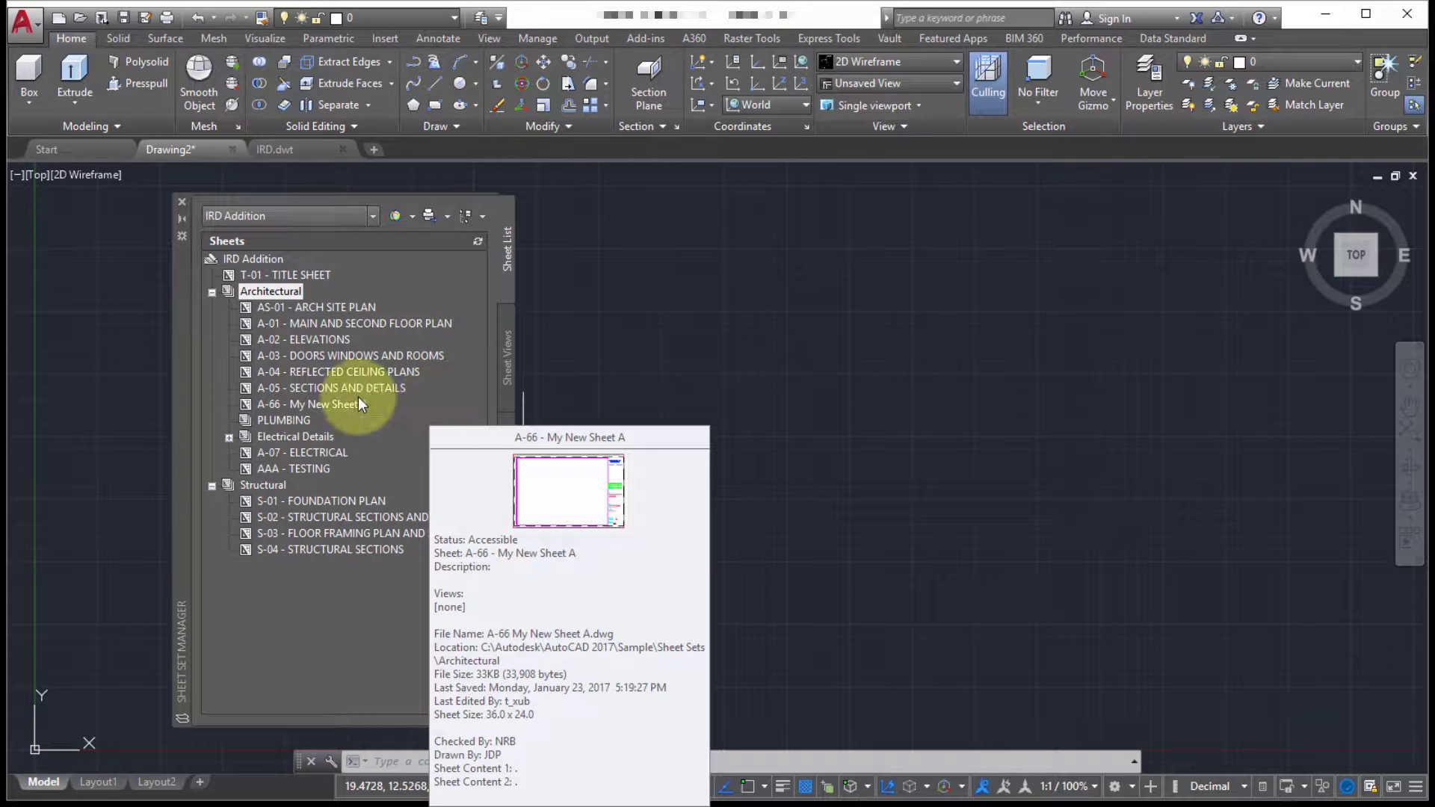
pyautogui.rightClick(275, 293)
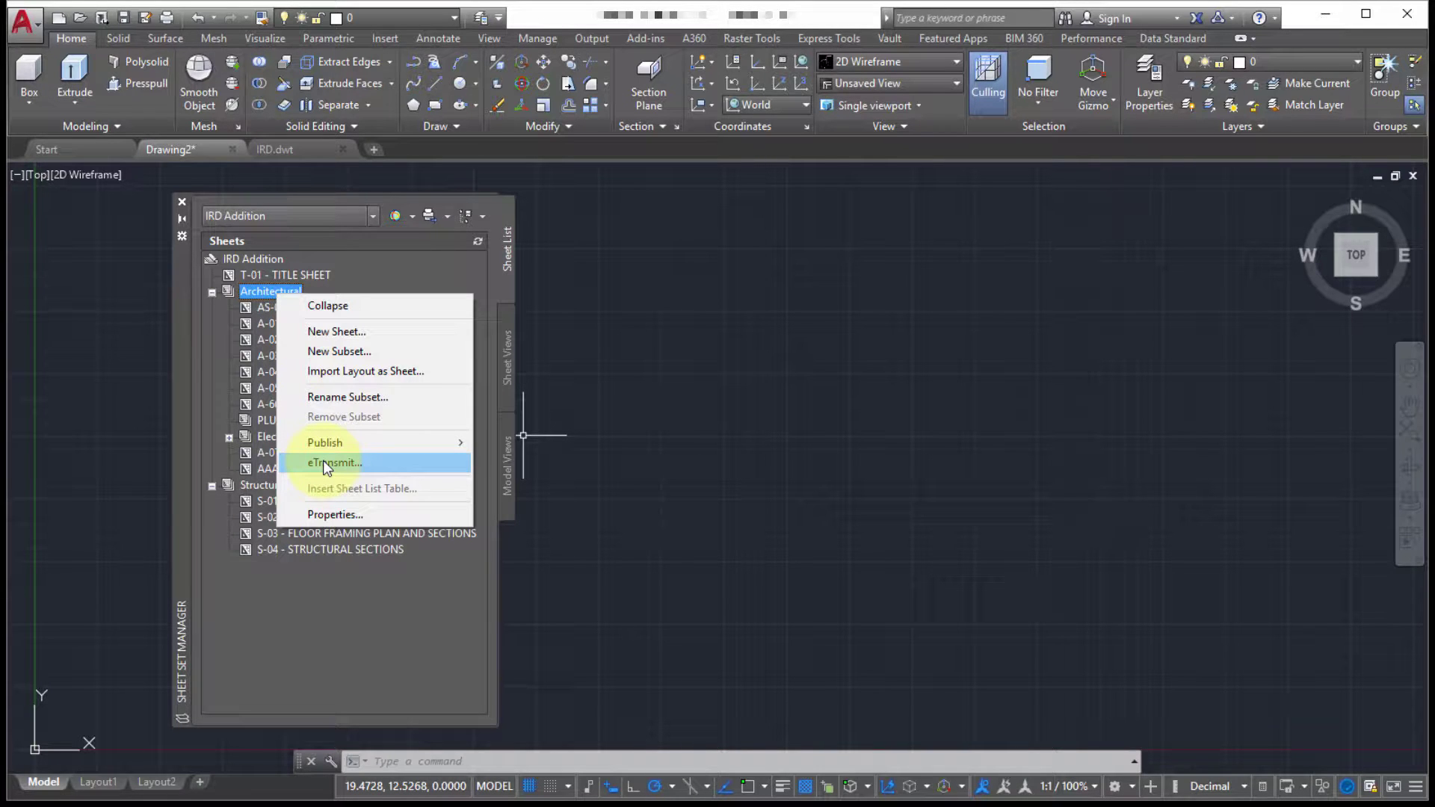
pyautogui.click(267, 307)
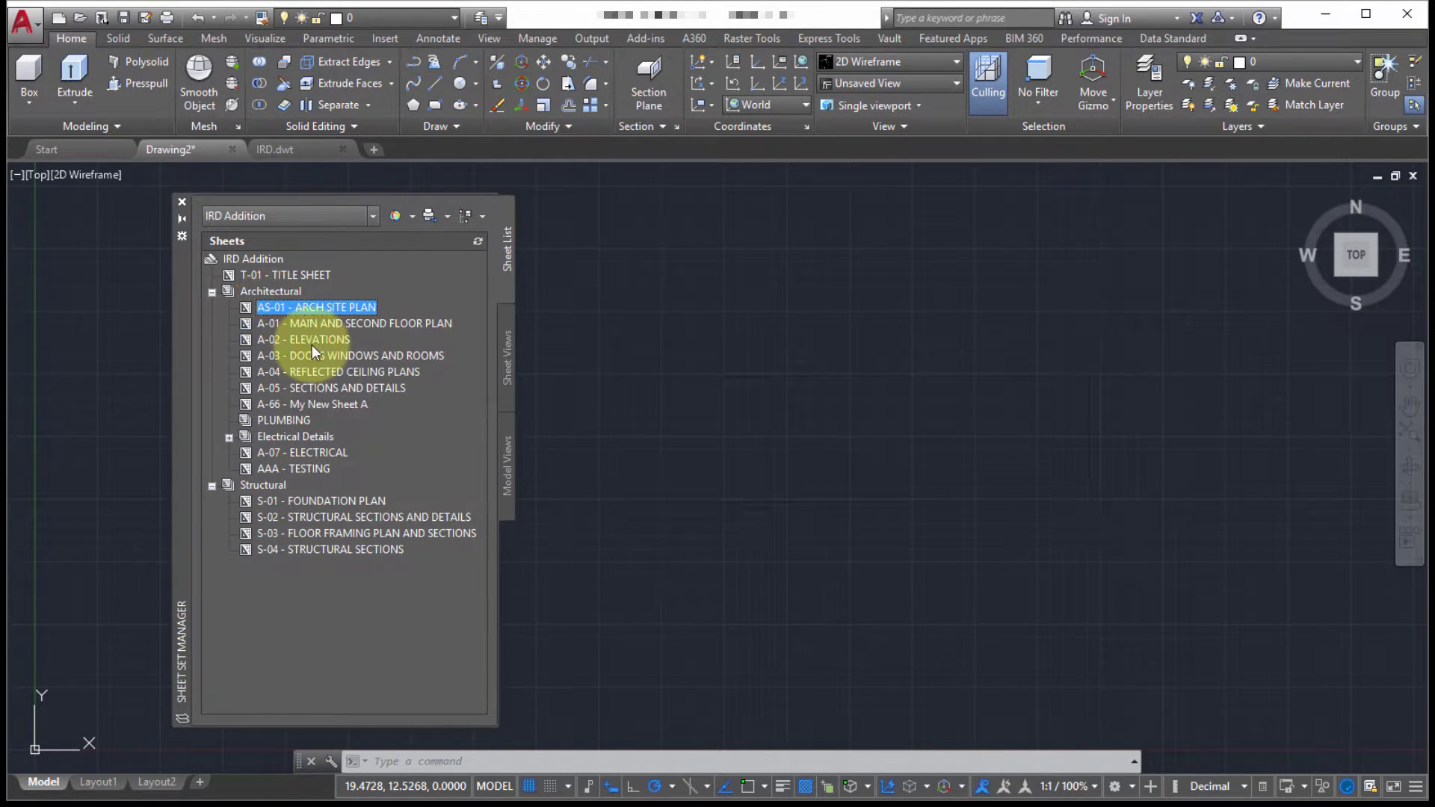
pyautogui.keyDown('shift'); pyautogui.click(312, 402); pyautogui.keyUp('shift')
pyautogui.rightClick(312, 401)
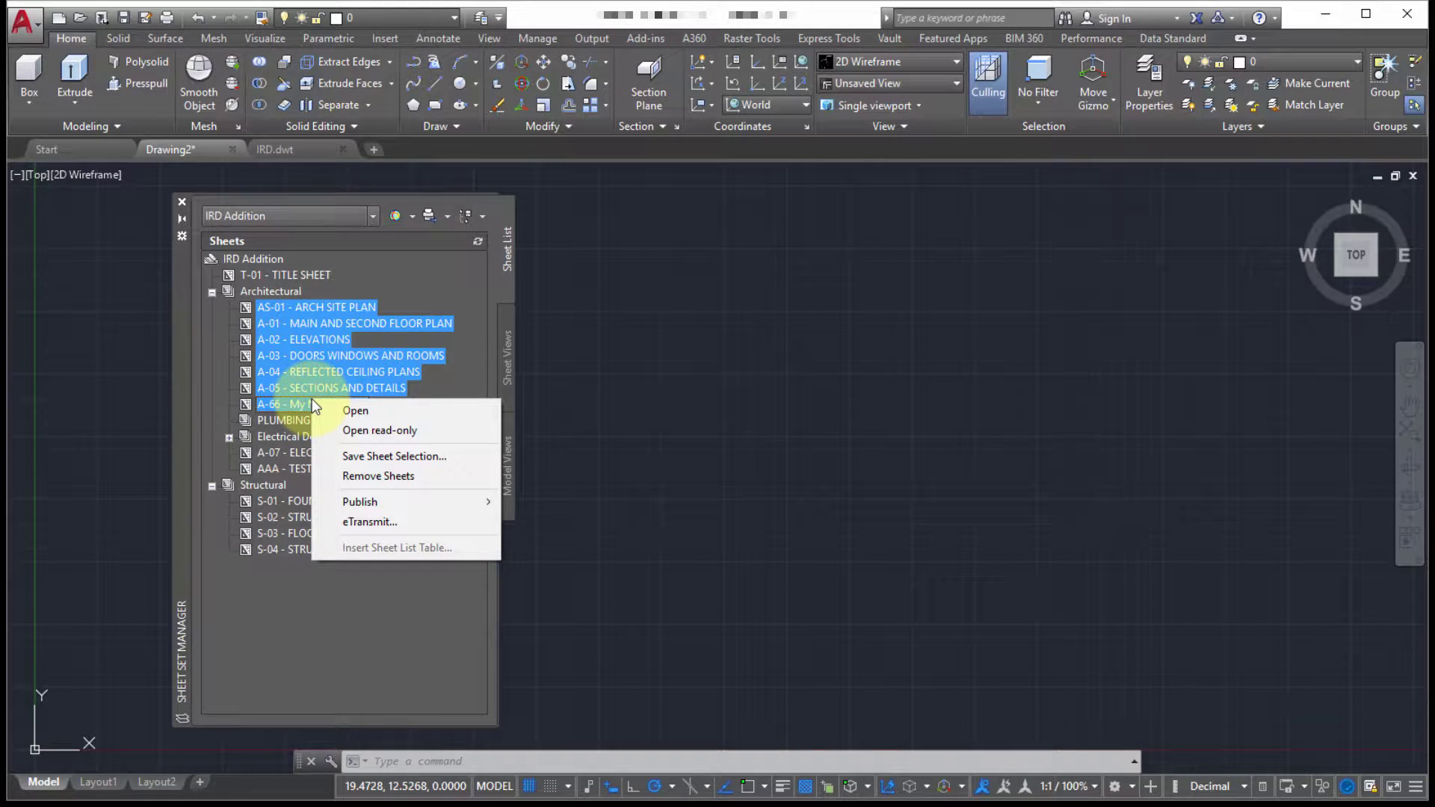
# Start an archive of the entire IRD Addition sheet set.
pyautogui.click(263, 260)
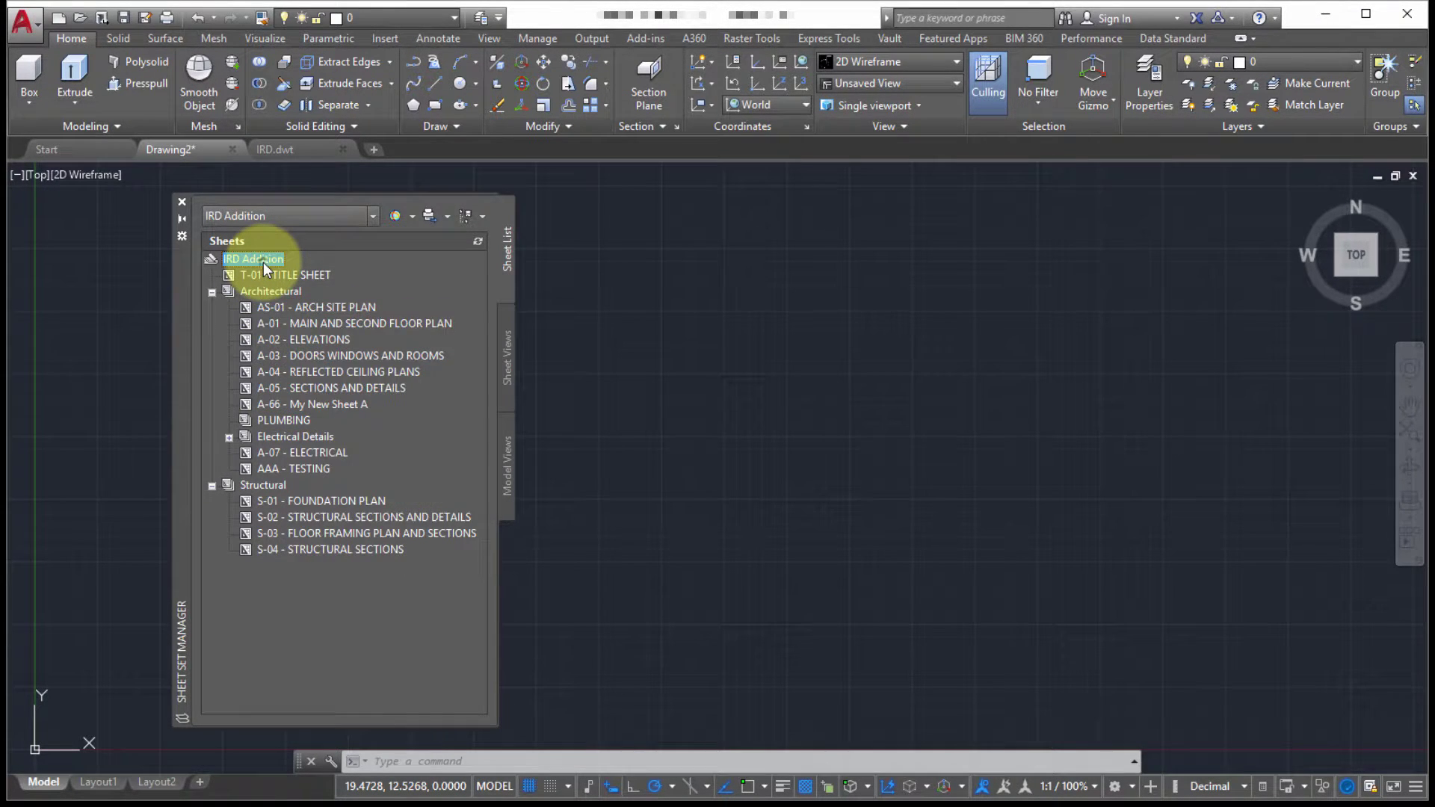
pyautogui.rightClick(263, 262)
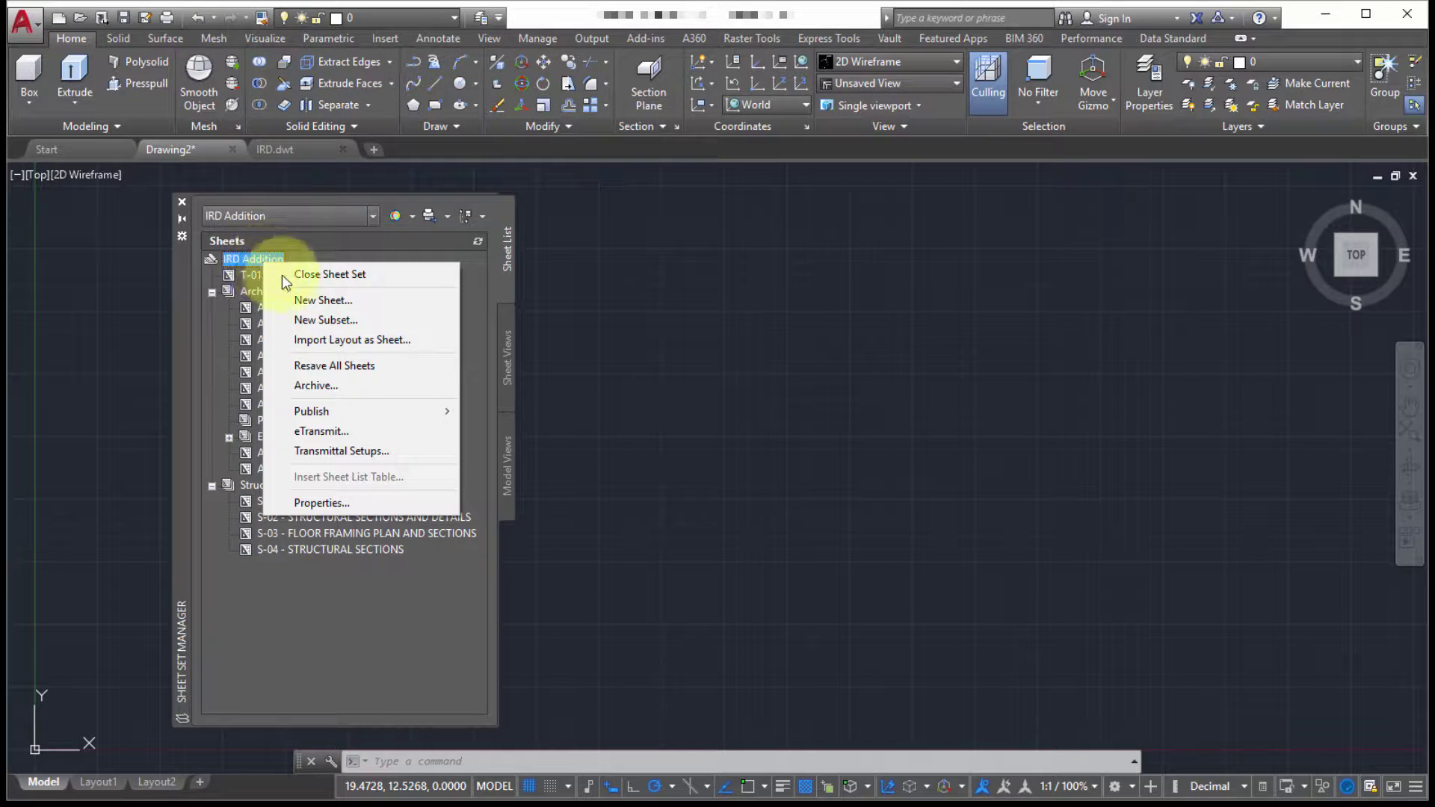
pyautogui.click(326, 383)
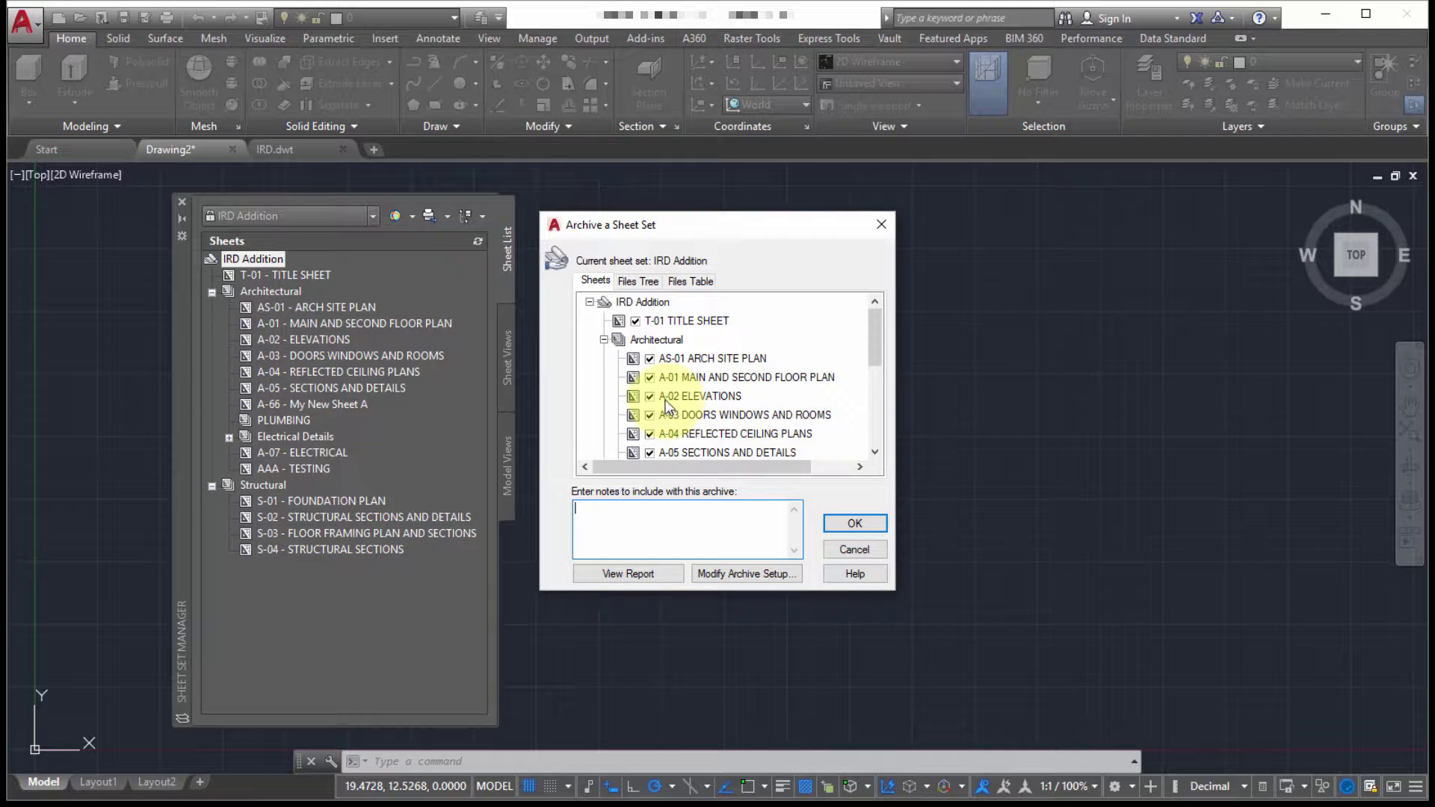
# Exclude the sheets E01 Base Electrical Pacakge, A-07 ELECTRICAL and AAA TESTING from the archive.
pyautogui.click(697, 377)
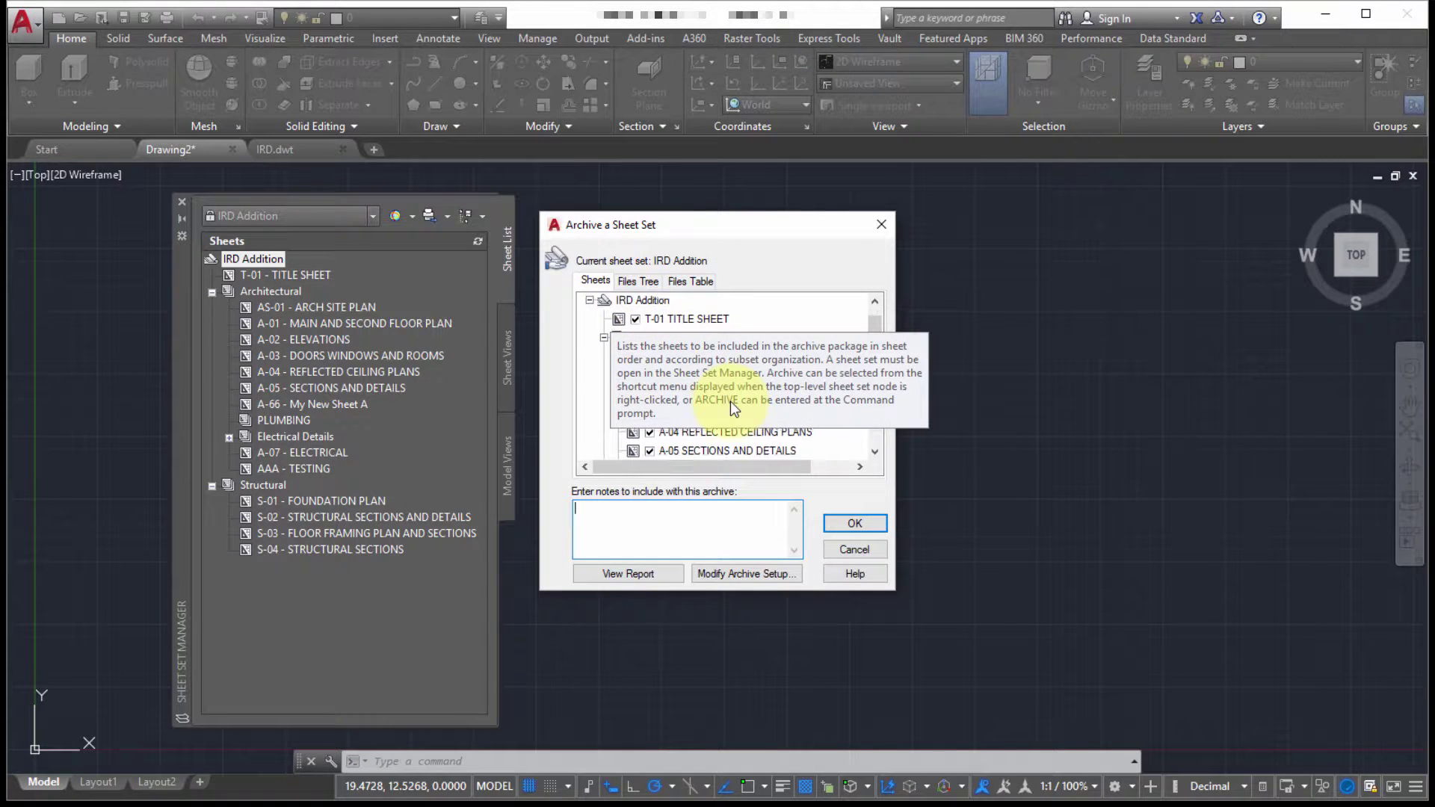
pyautogui.scroll(-1, 729, 401)
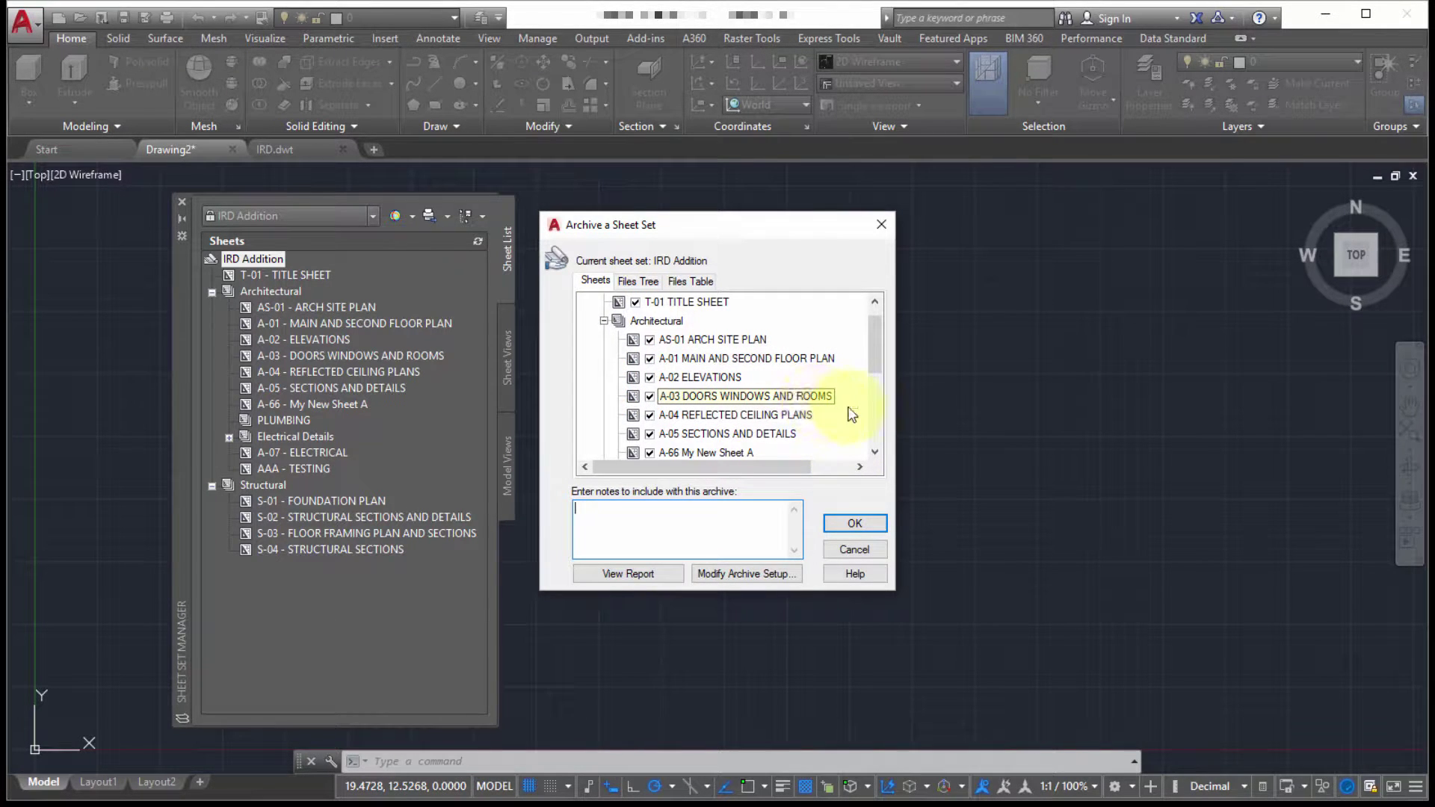
pyautogui.moveTo(871, 347); pyautogui.dragTo(873, 382)
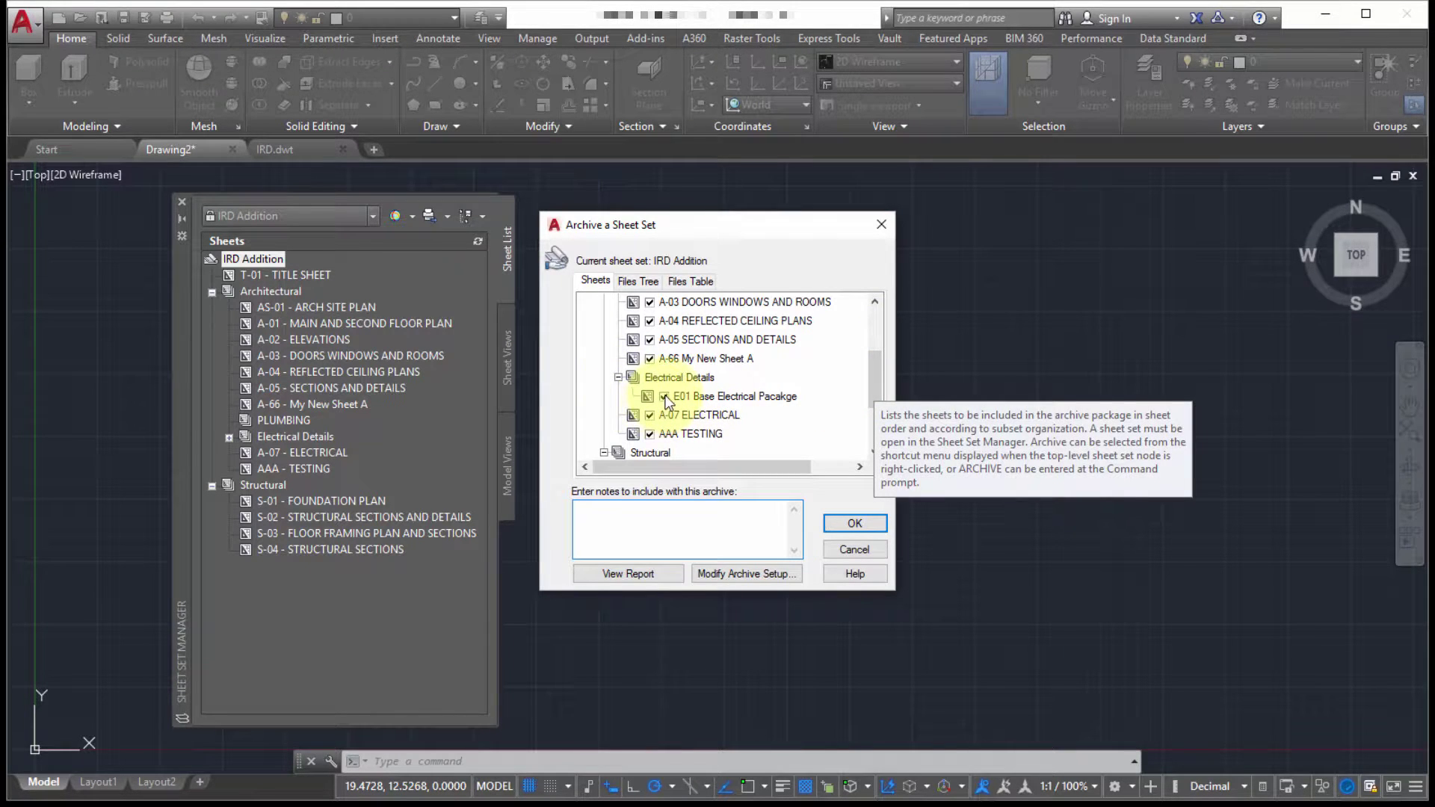
pyautogui.click(664, 396)
pyautogui.click(650, 415)
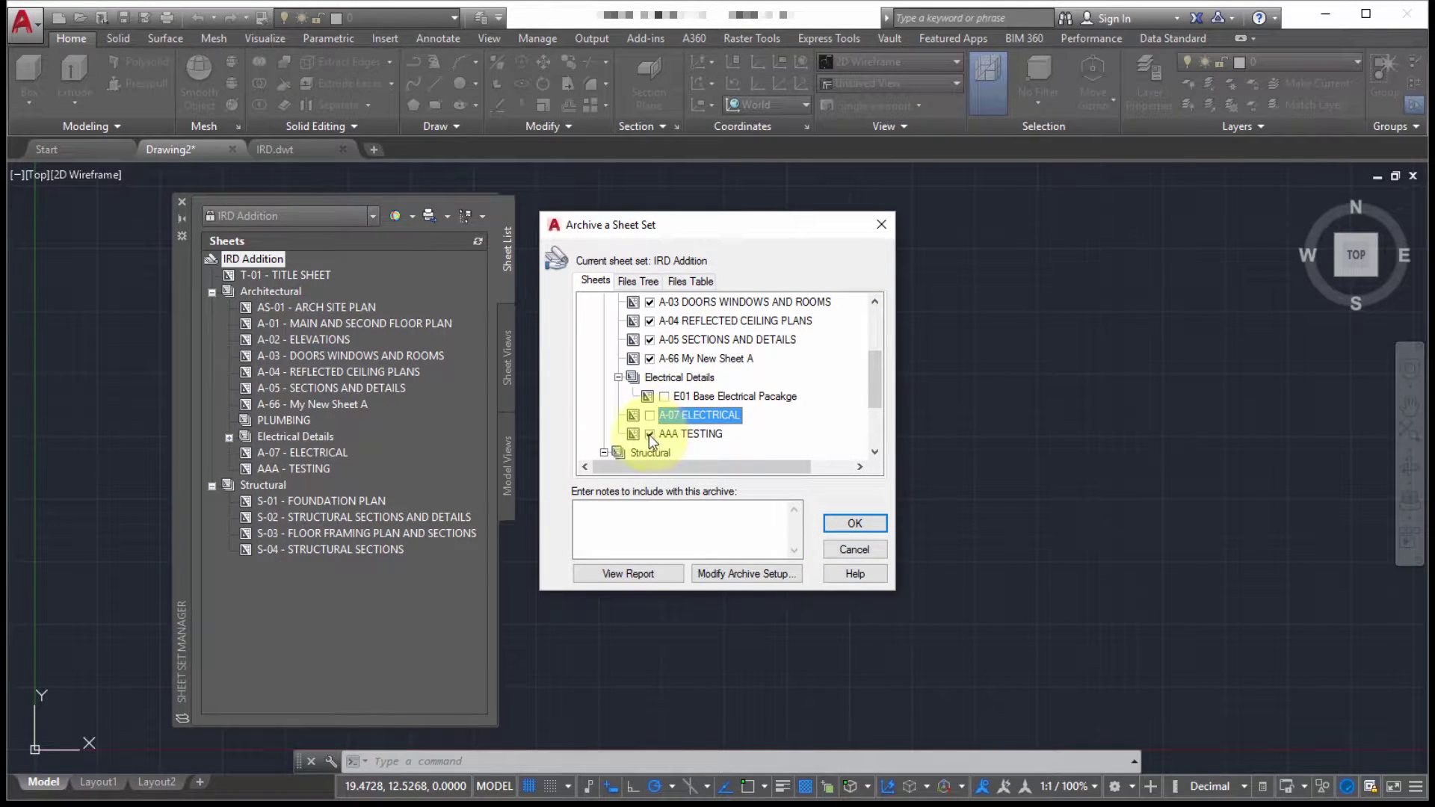
pyautogui.click(649, 433)
pyautogui.scroll(2, 764, 389)
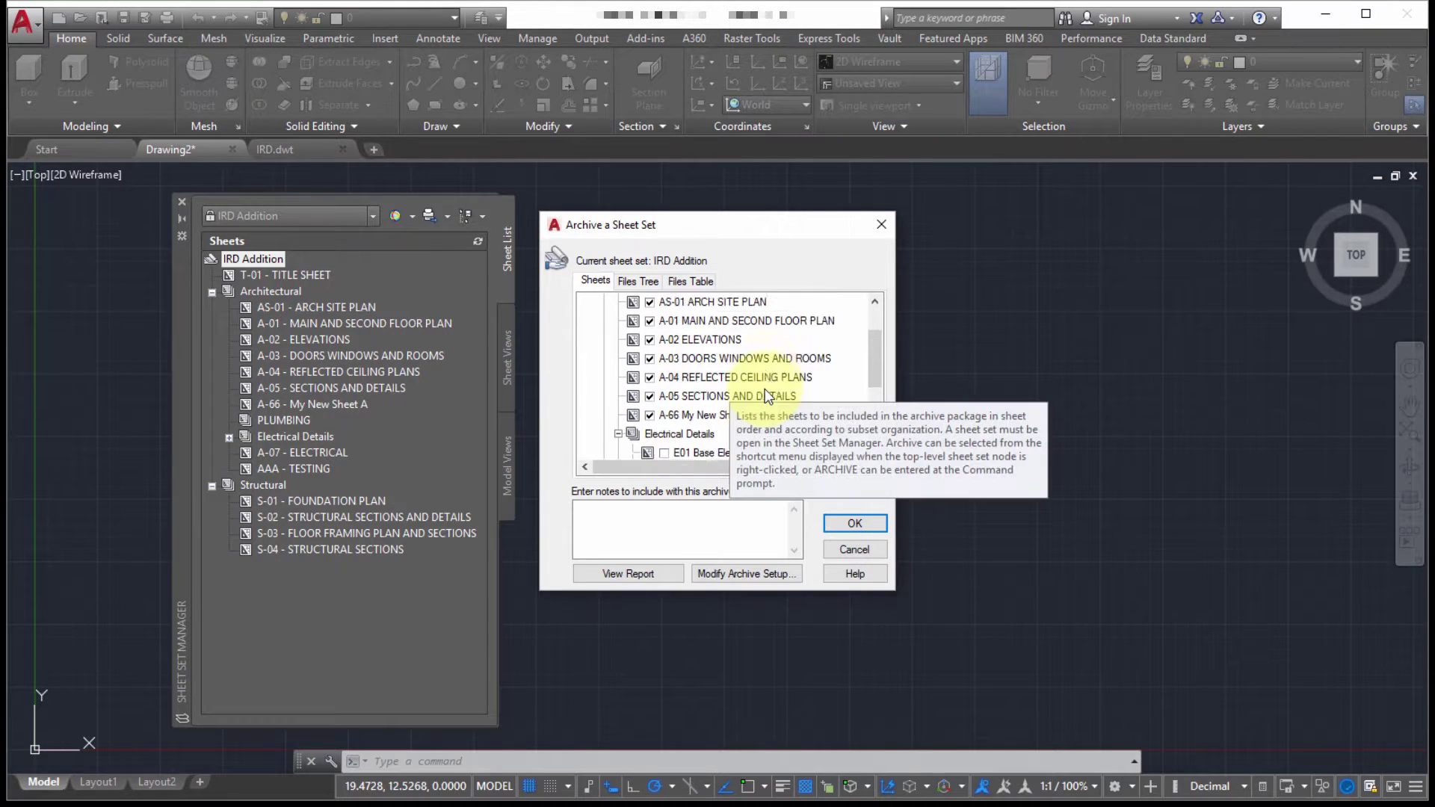
# Review the files included in the archive, first as a tree and then as a table.
pyautogui.click(637, 287)
pyautogui.scroll(-2, 726, 353)
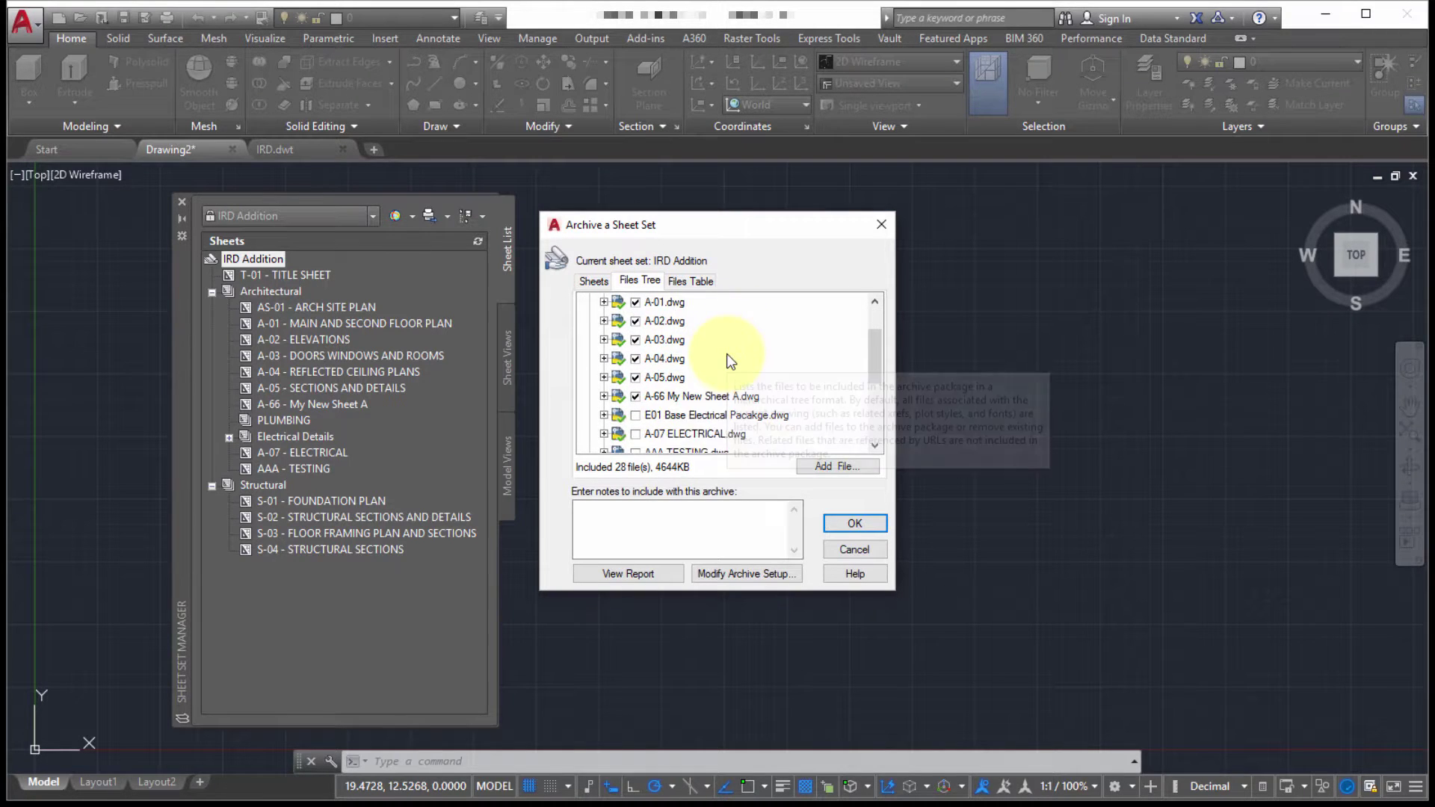
pyautogui.scroll(-2, 727, 359)
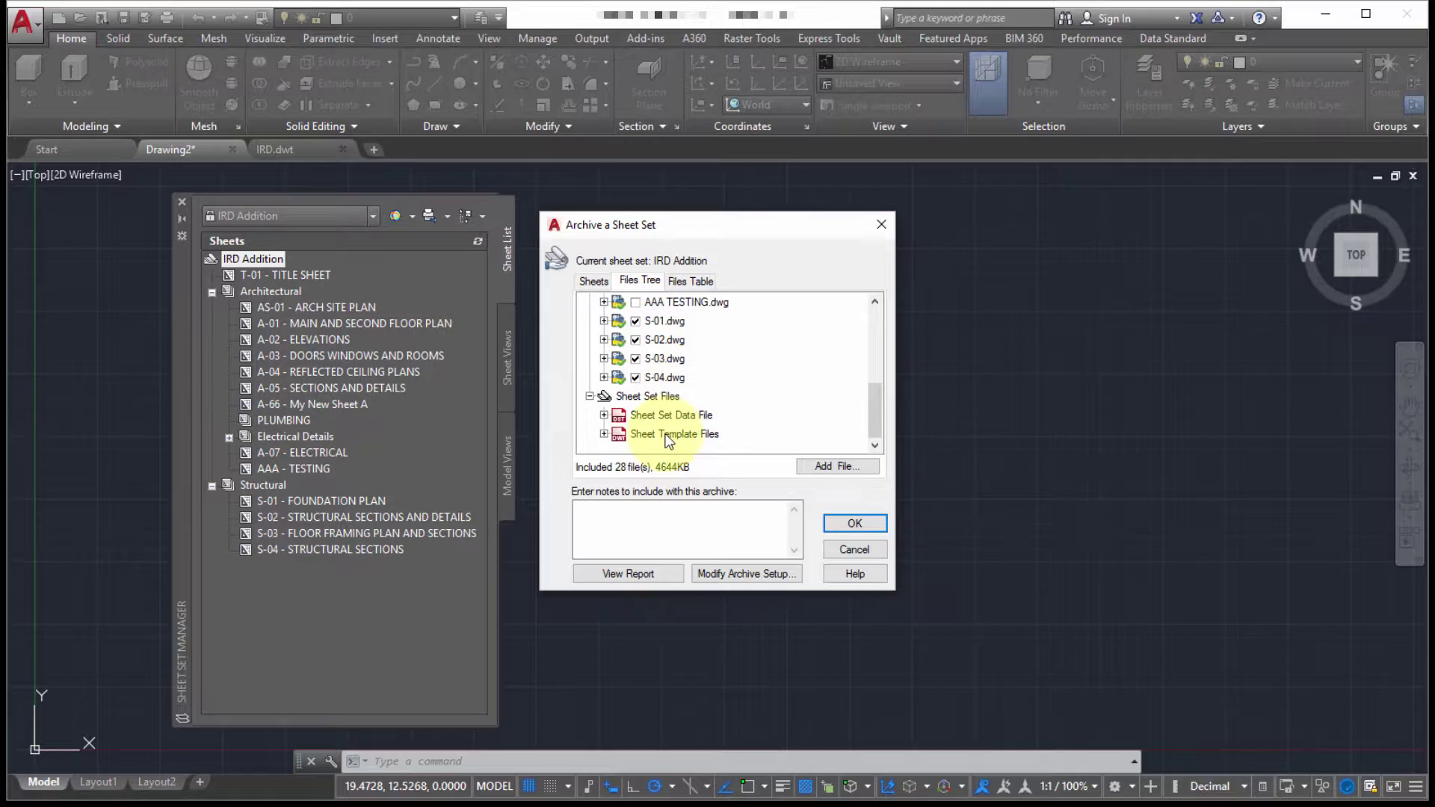
pyautogui.click(695, 281)
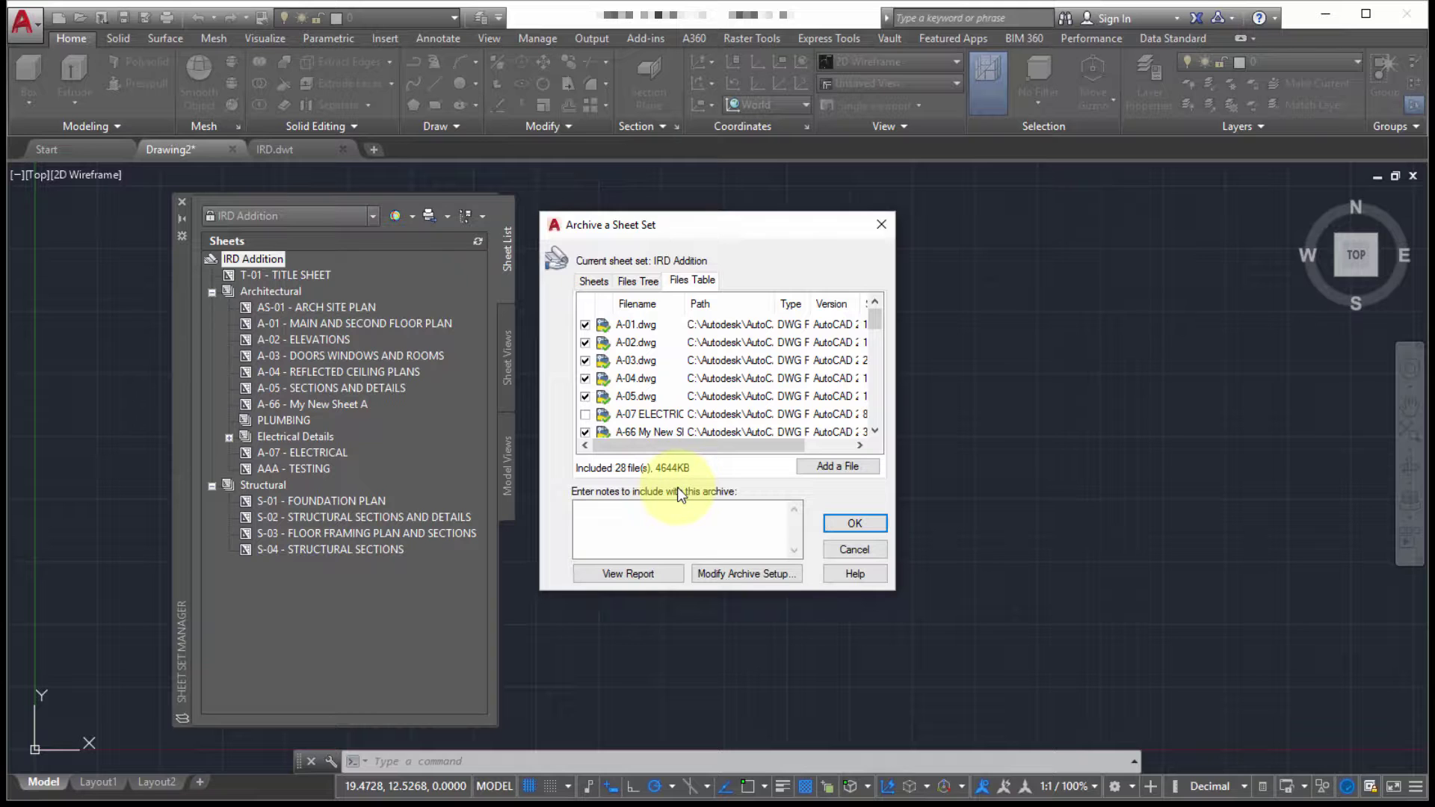
# Open the archive setup and keep the Zip package type, the existing drawing file formats and the prompt for a filename.
pyautogui.click(739, 577)
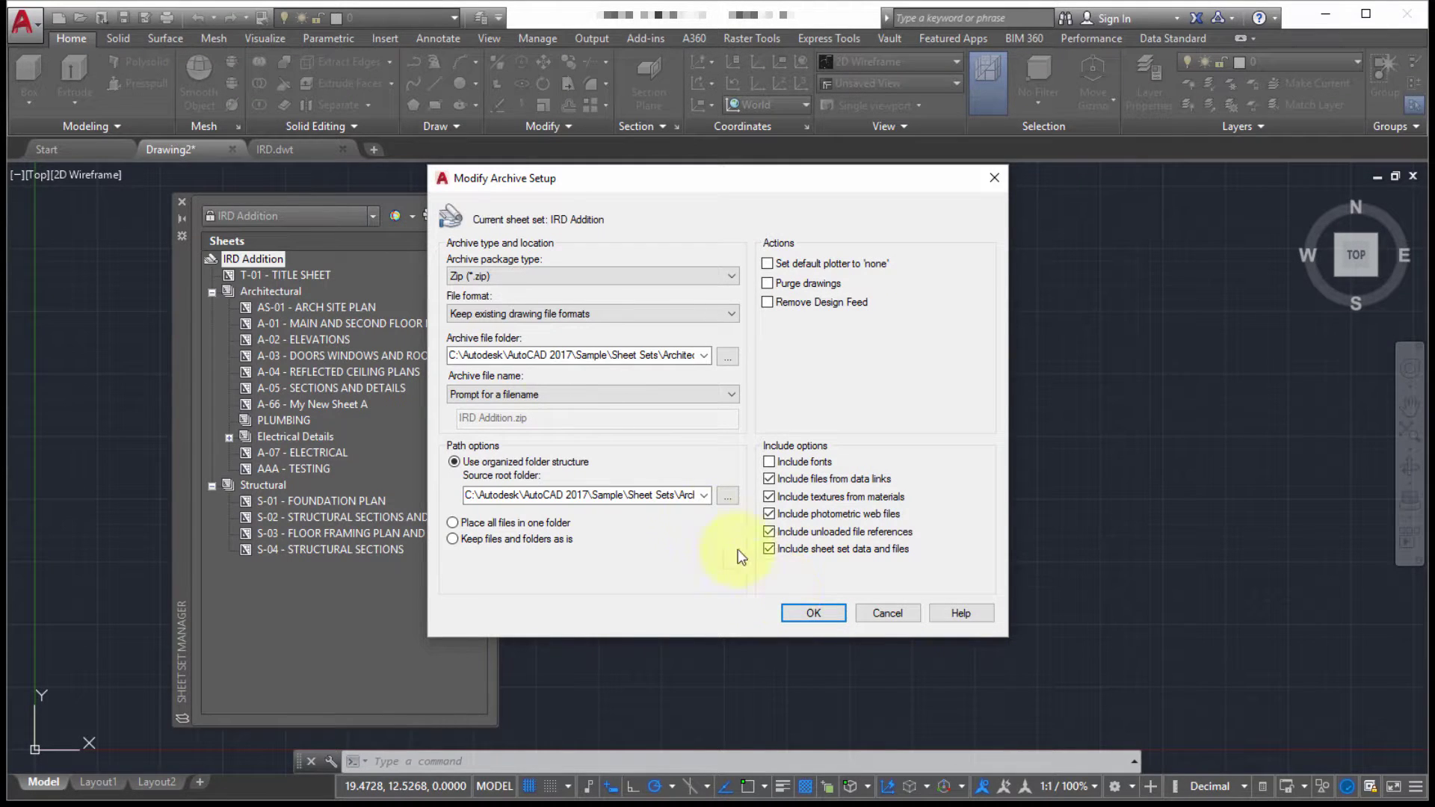
pyautogui.click(523, 278)
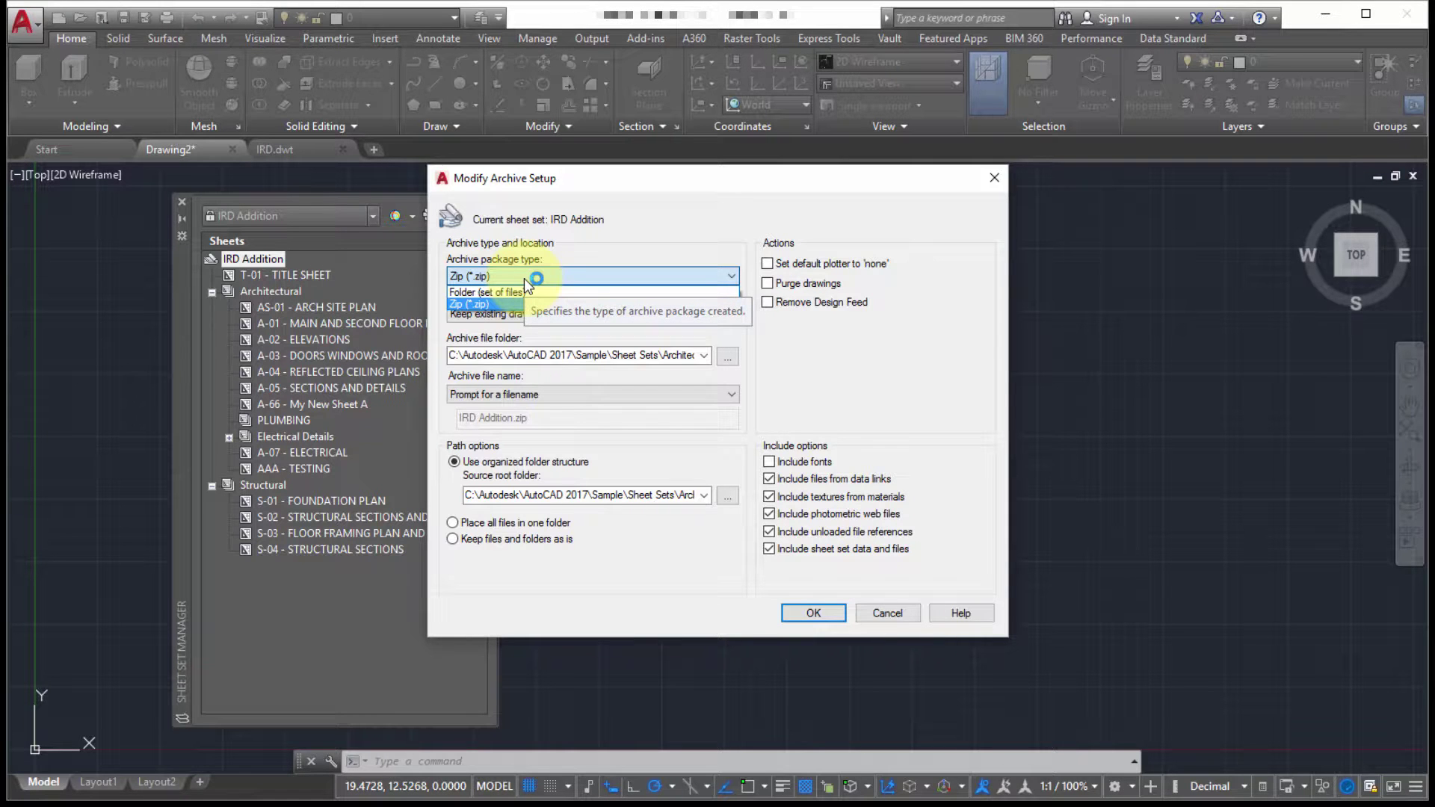
pyautogui.click(606, 247)
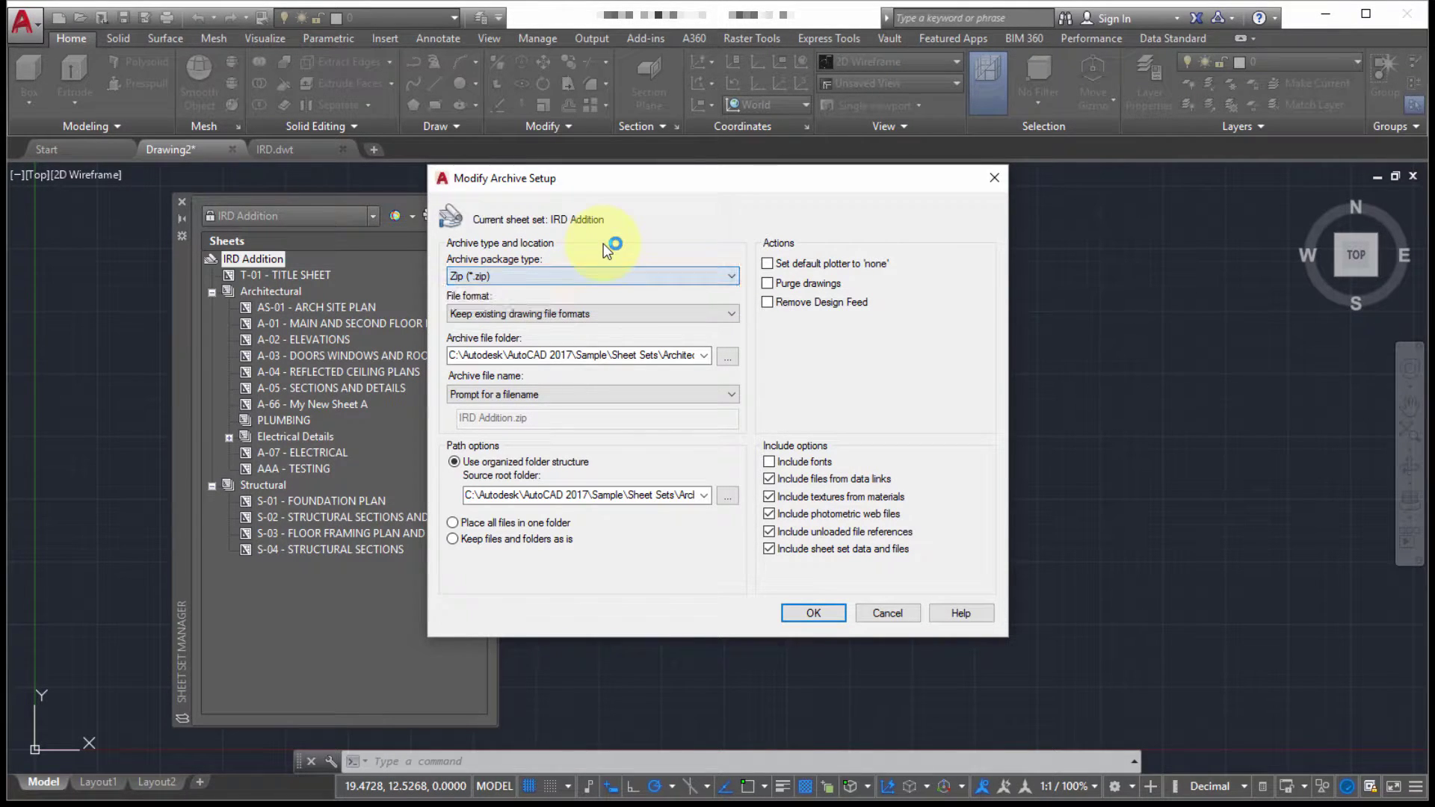
pyautogui.click(595, 317)
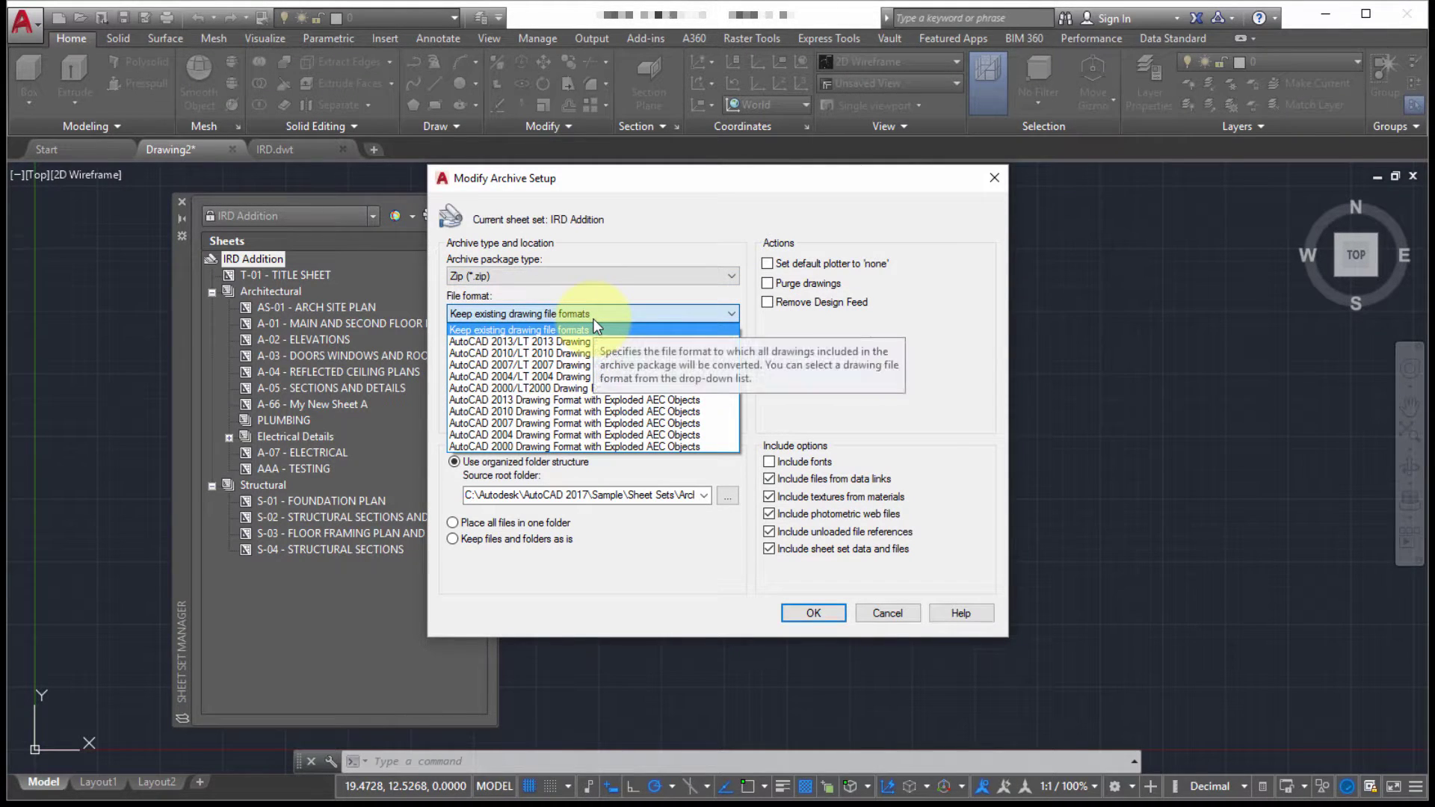
pyautogui.click(657, 240)
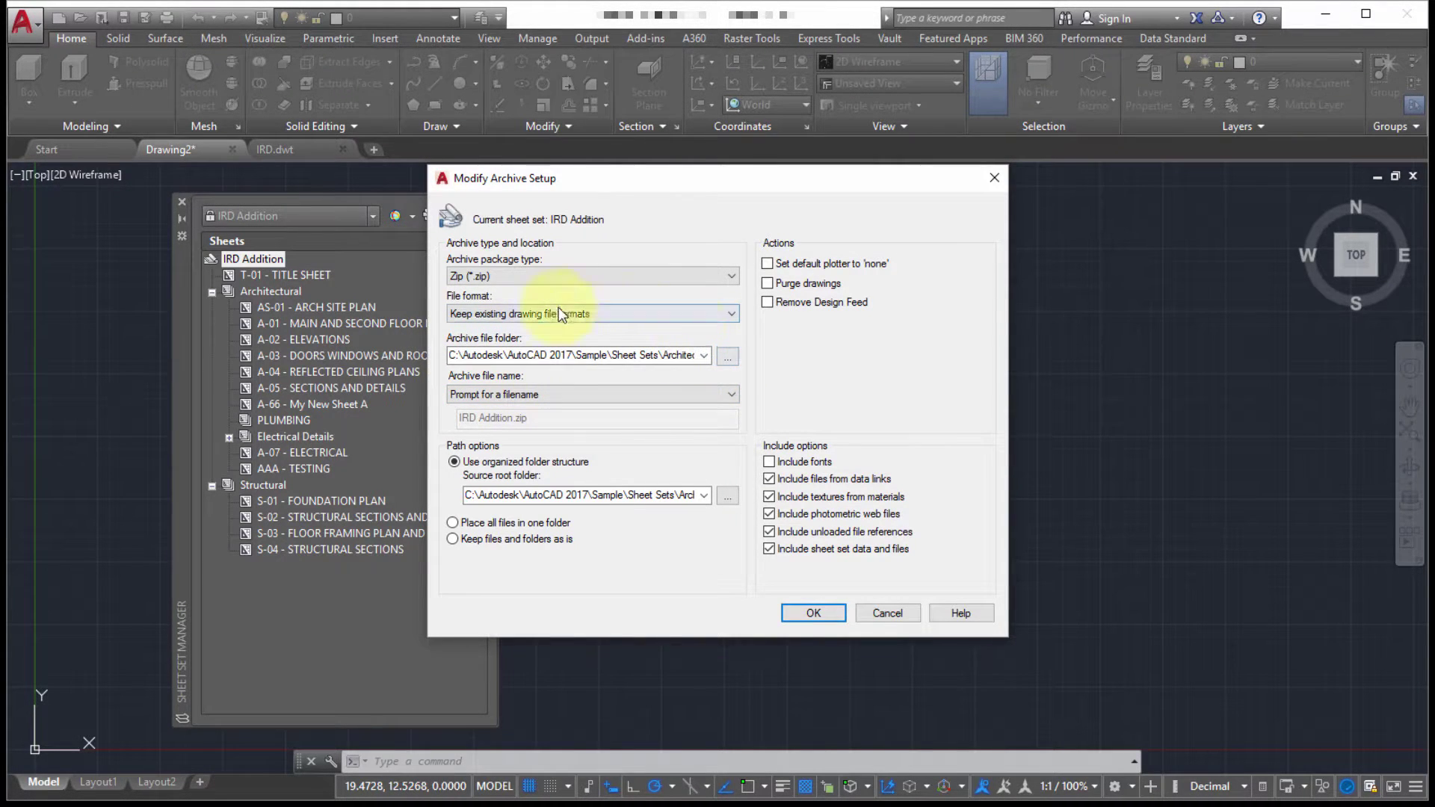
pyautogui.click(534, 395)
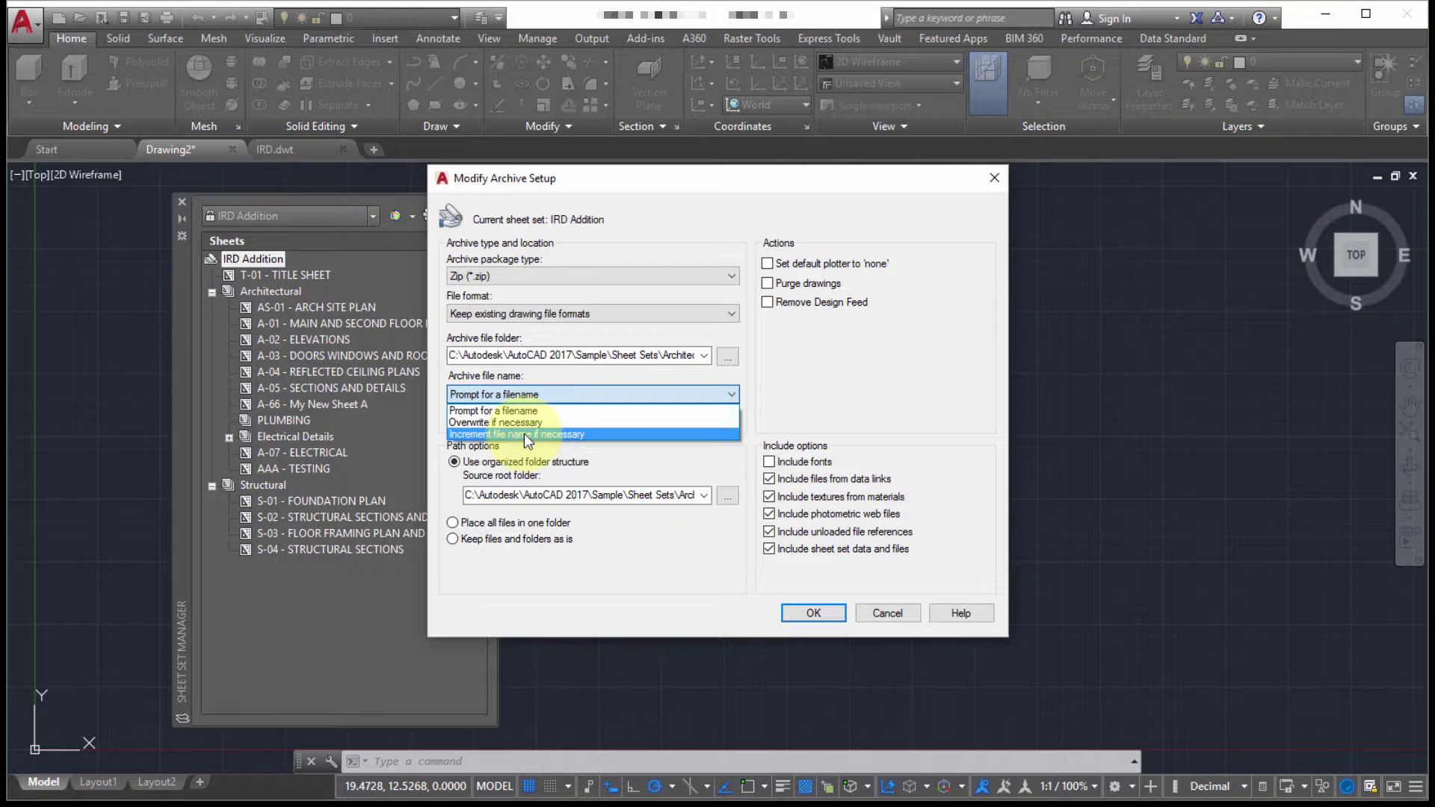
pyautogui.click(509, 409)
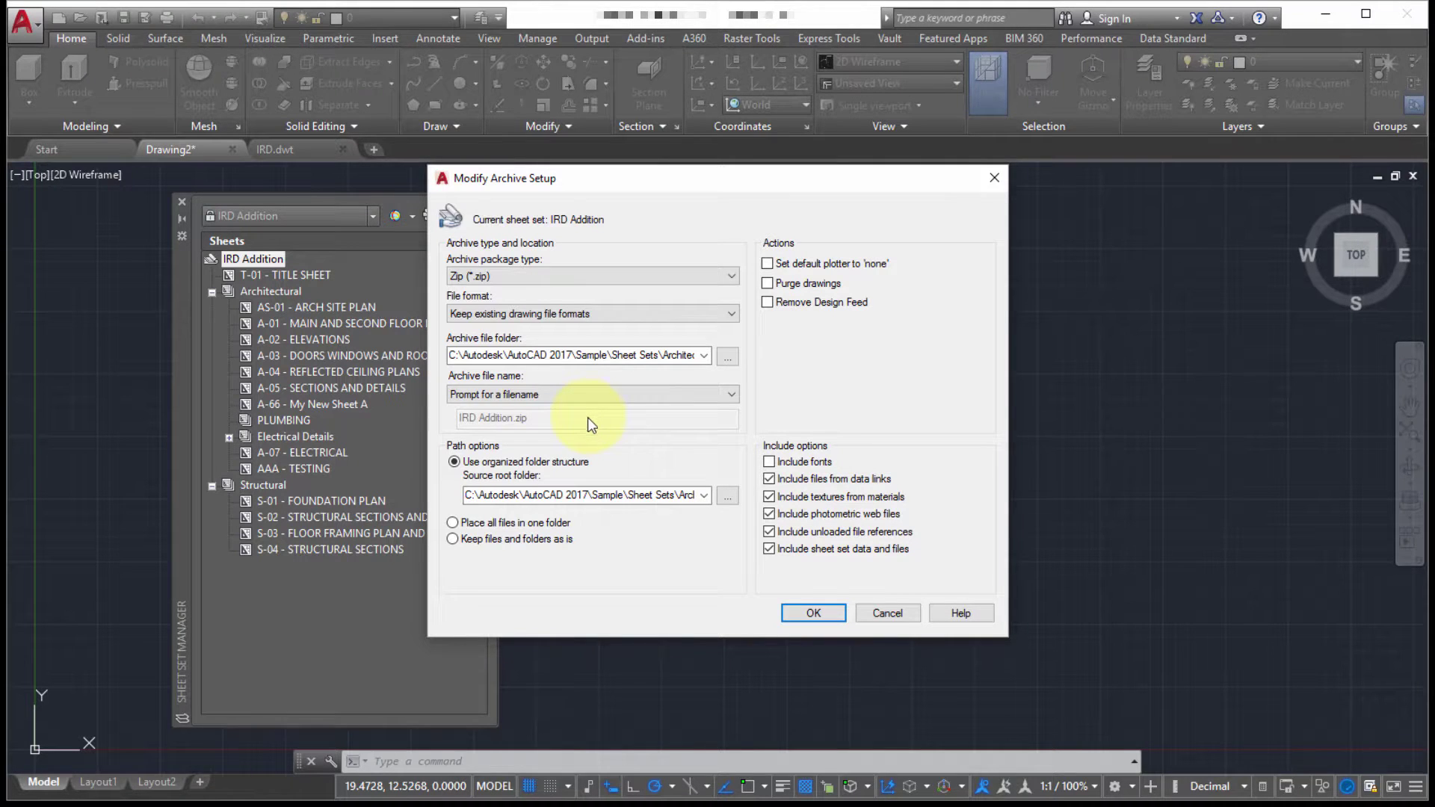
# Set the archive to use the organized folder structure and purge drawings, and accept the setup.
pyautogui.click(535, 522)
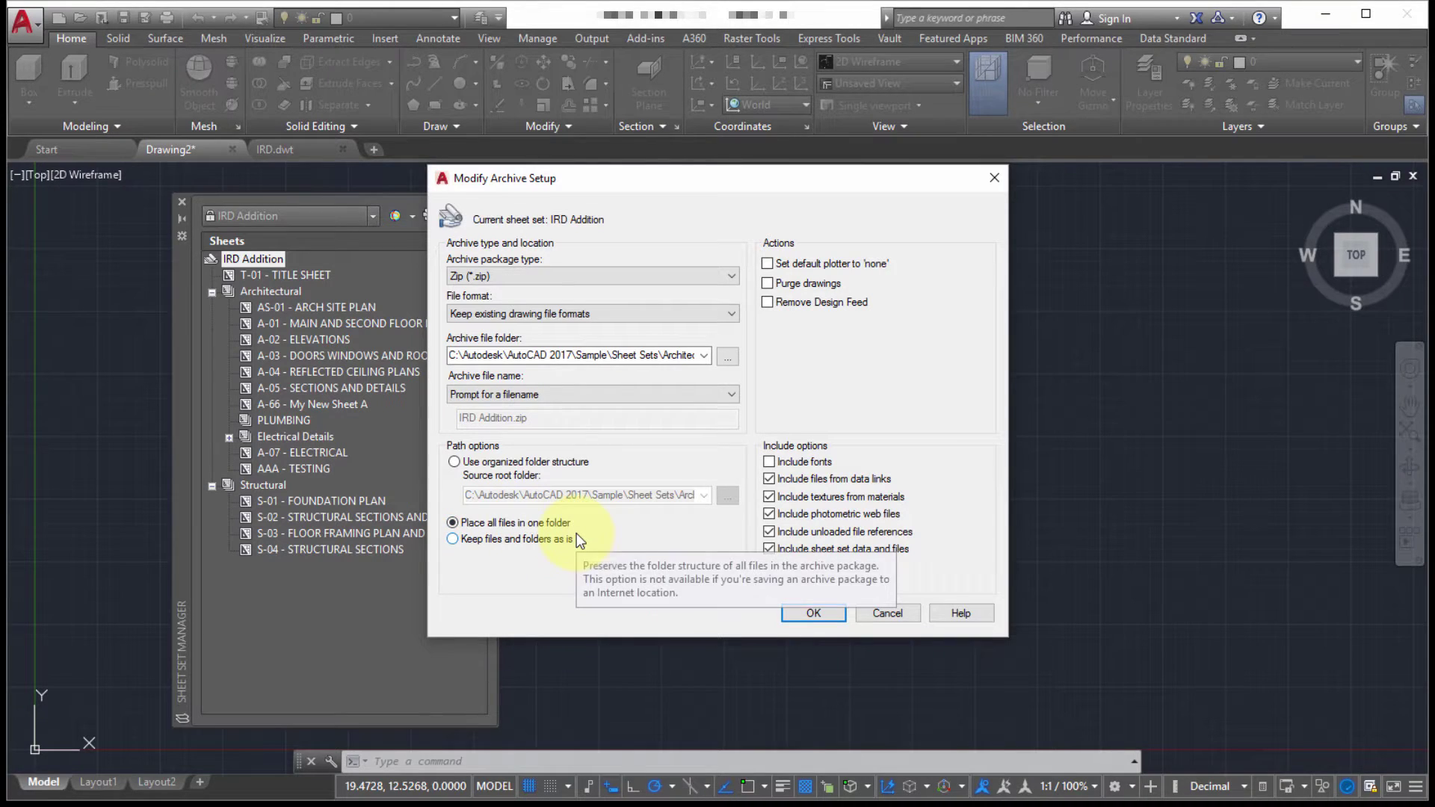
pyautogui.click(543, 463)
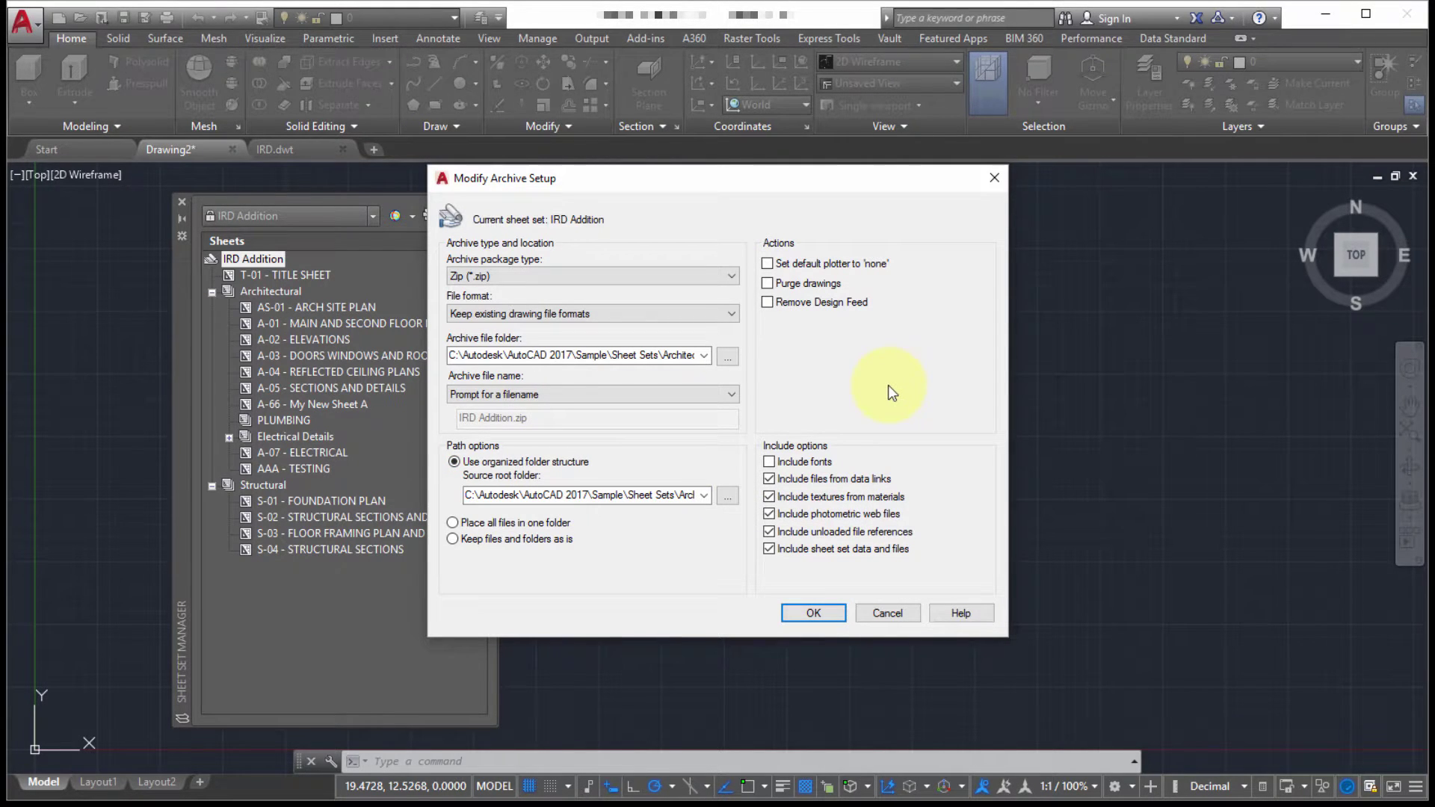
pyautogui.click(816, 285)
pyautogui.moveTo(858, 533)
pyautogui.click(814, 613)
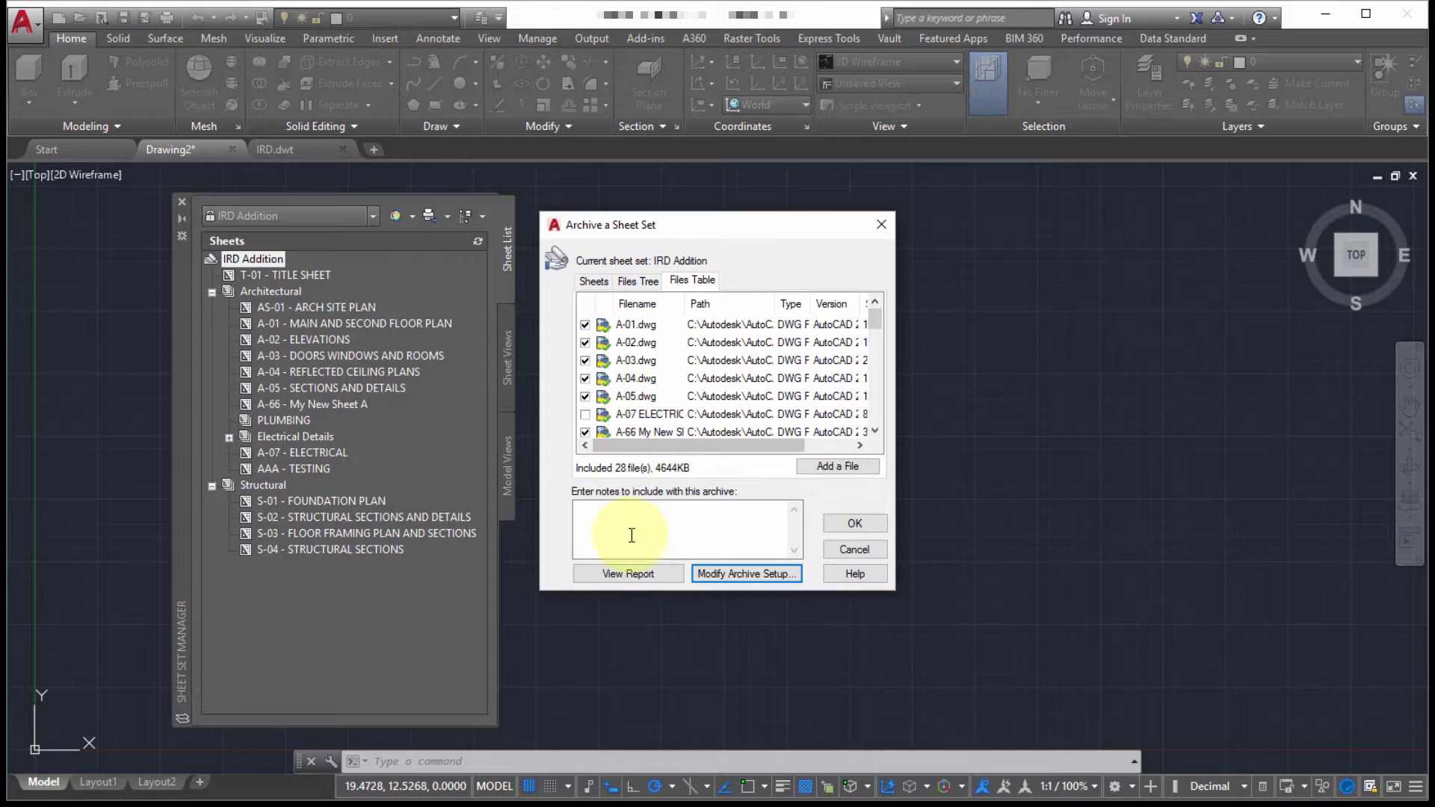
# Create the archive as IRD Addition.zip on the Desktop.
pyautogui.click(855, 525)
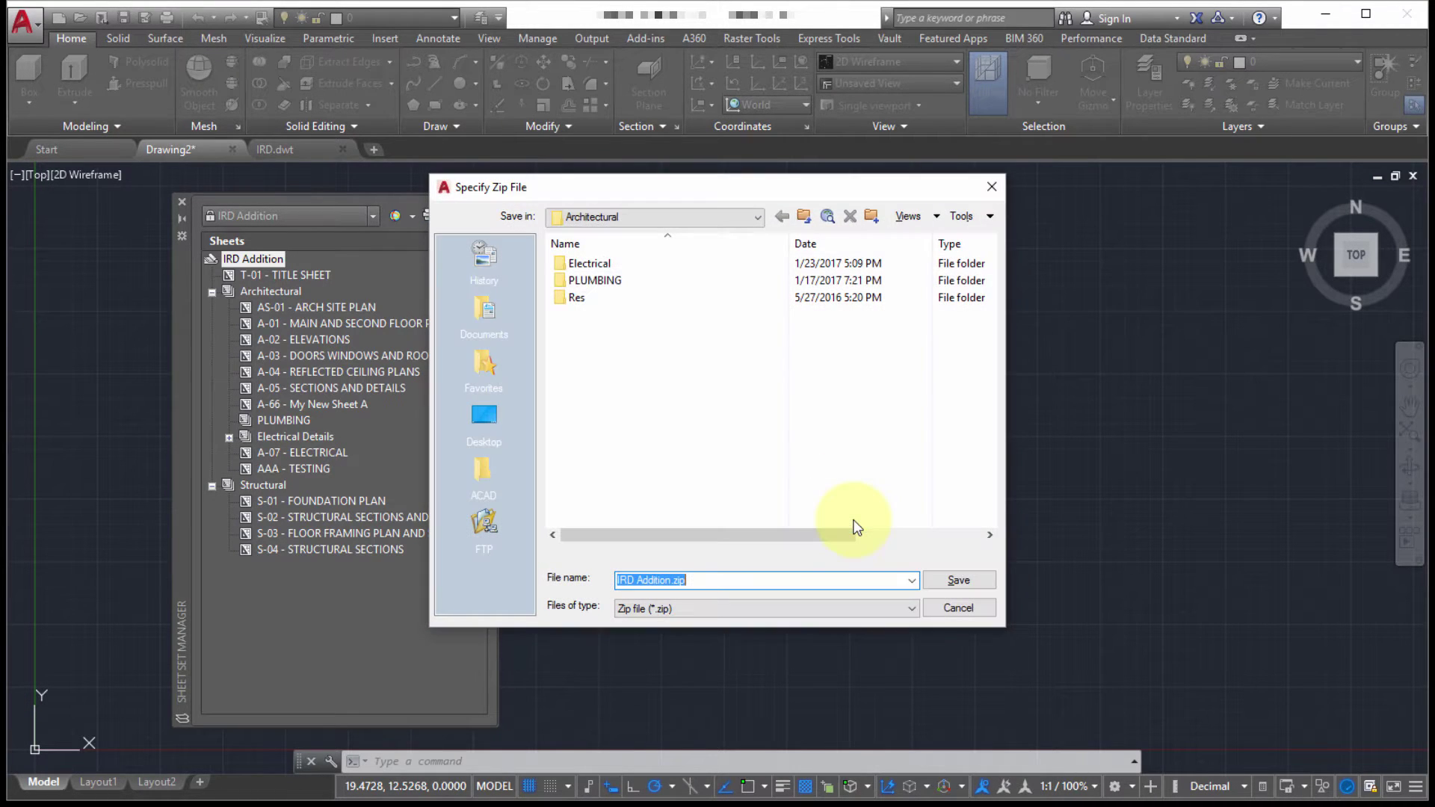
pyautogui.click(495, 415)
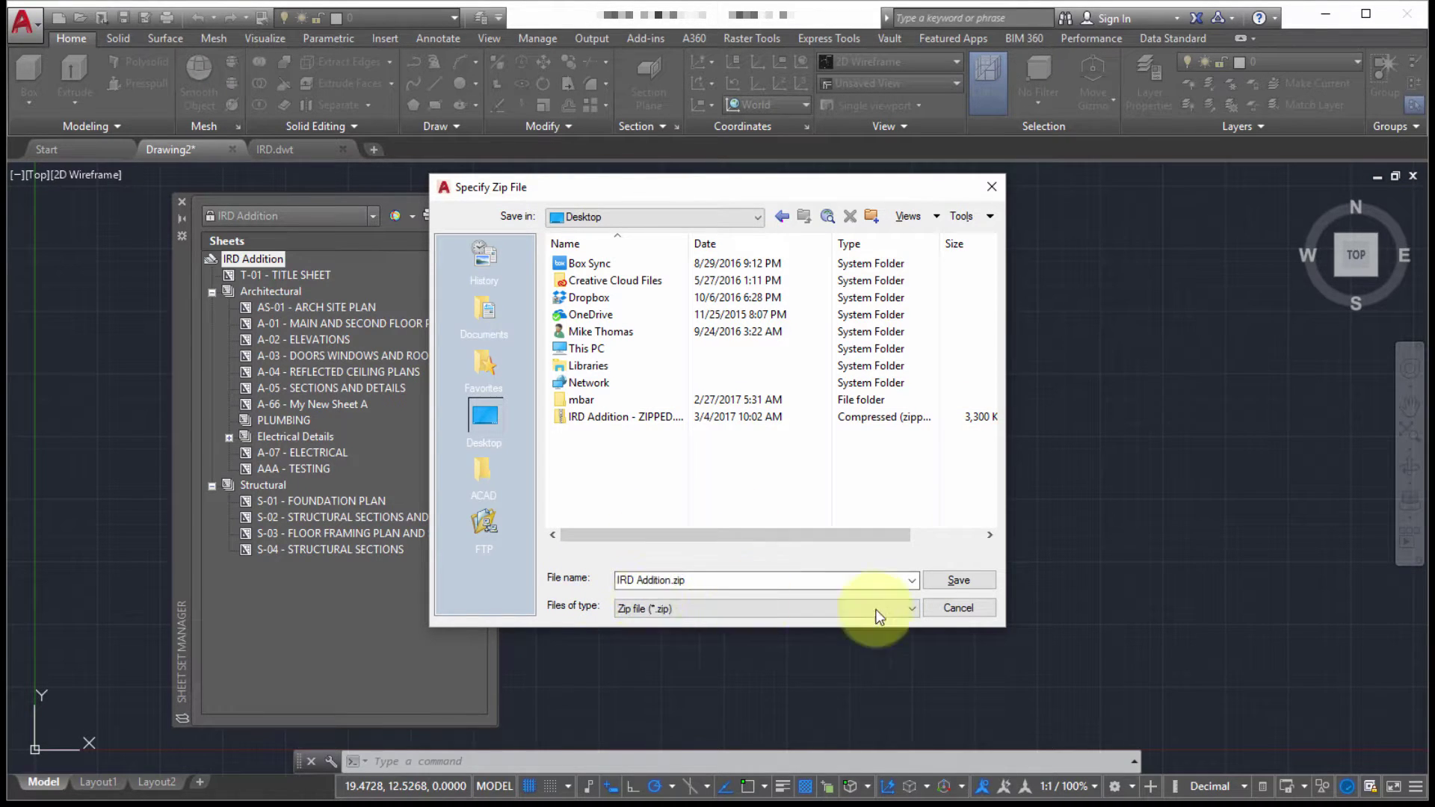
pyautogui.click(955, 581)
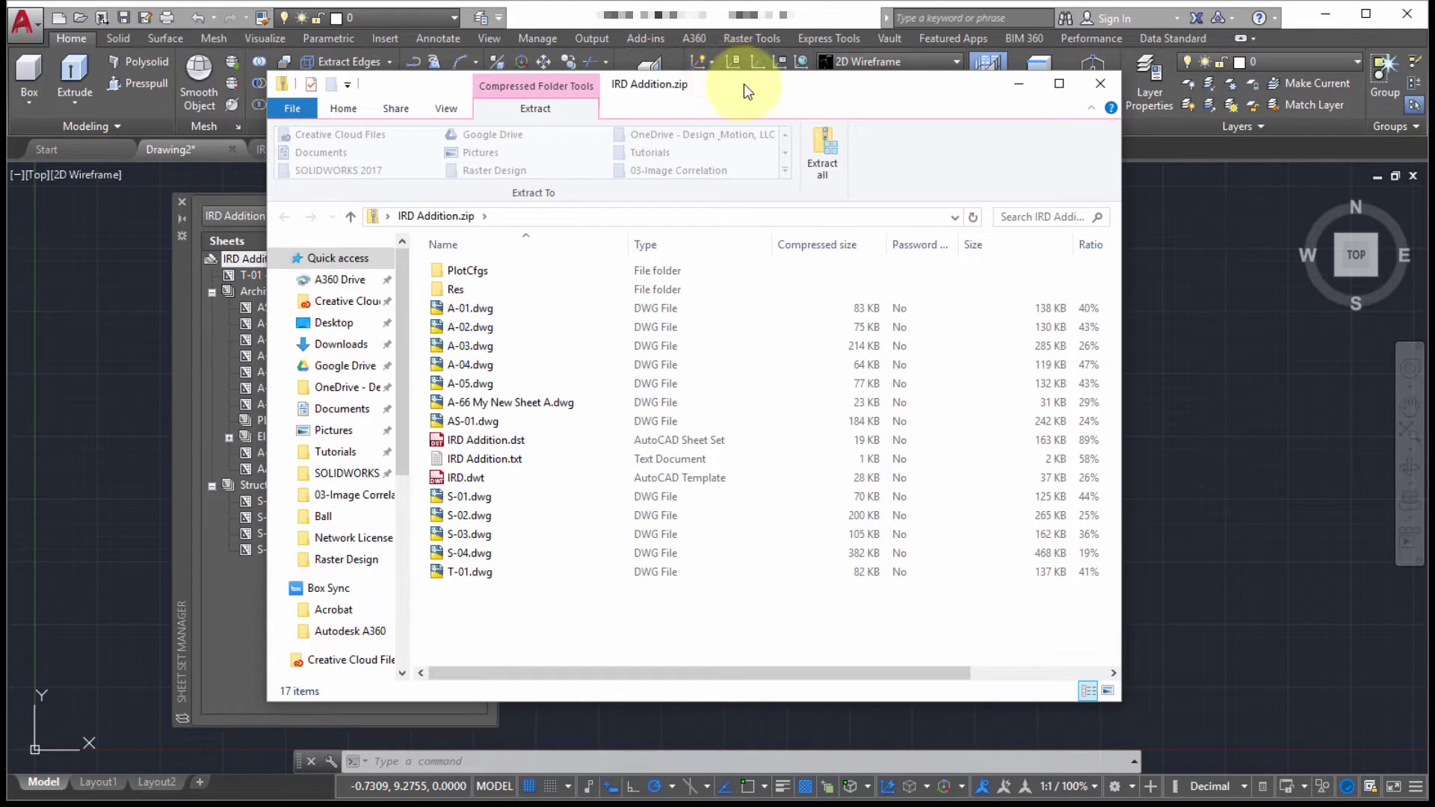
# Examine the contents of IRD Addition.zip in File Explorer, including its Res folder.
pyautogui.moveTo(743, 89); pyautogui.dragTo(700, 120)
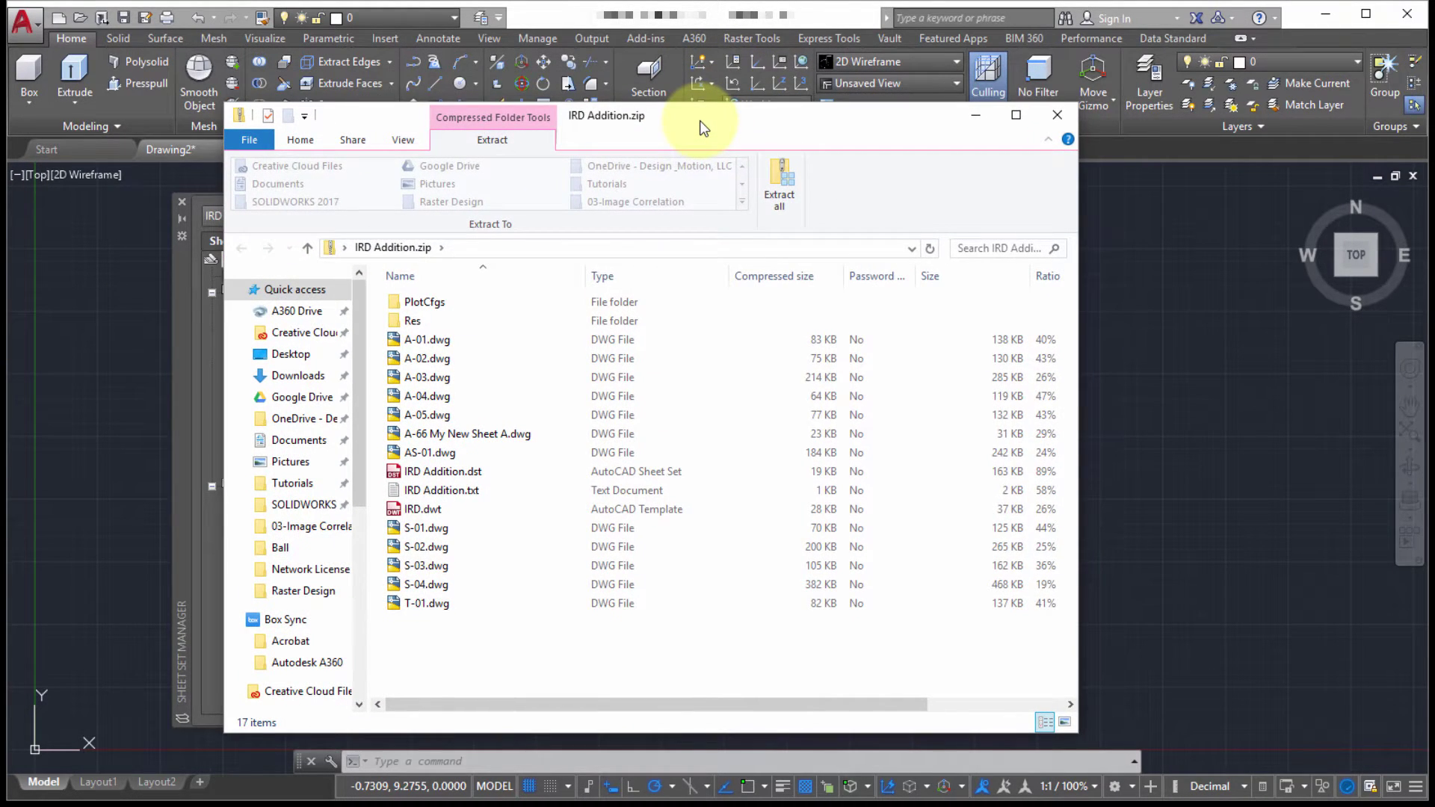
pyautogui.doubleClick(428, 319)
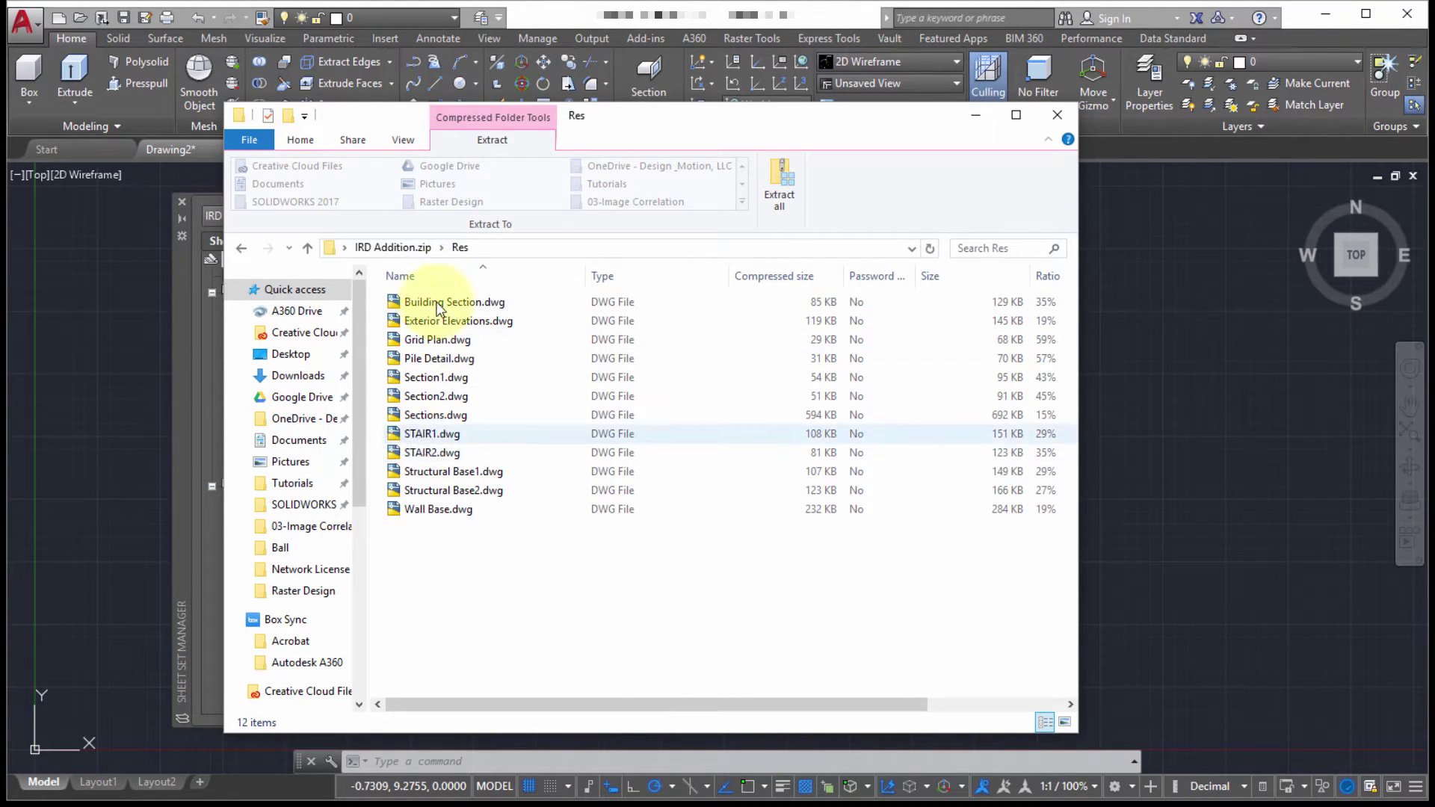
pyautogui.click(403, 247)
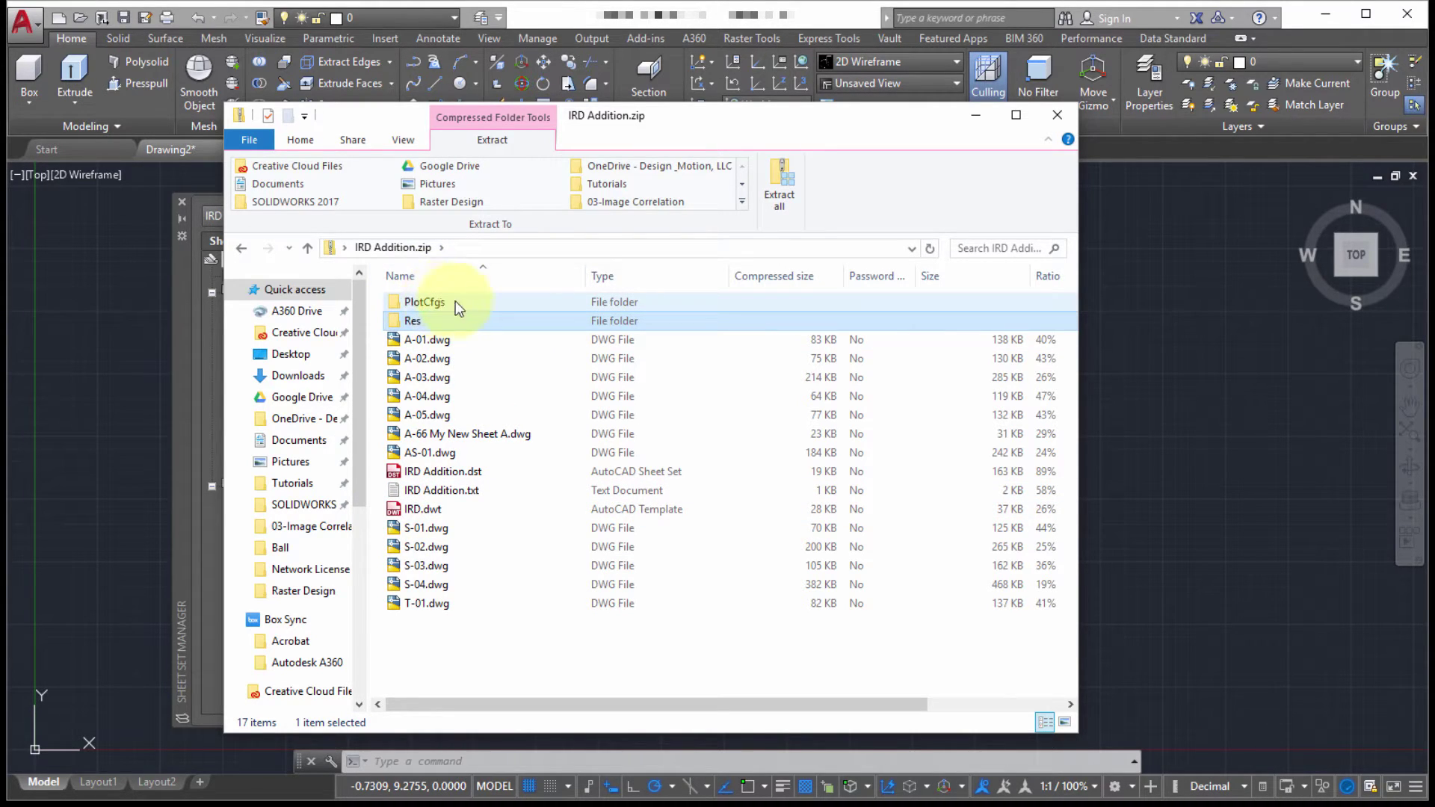
# Read the archive report IRD Addition.txt down to its list of excluded files, and close the report and the zip window.
pyautogui.doubleClick(456, 487)
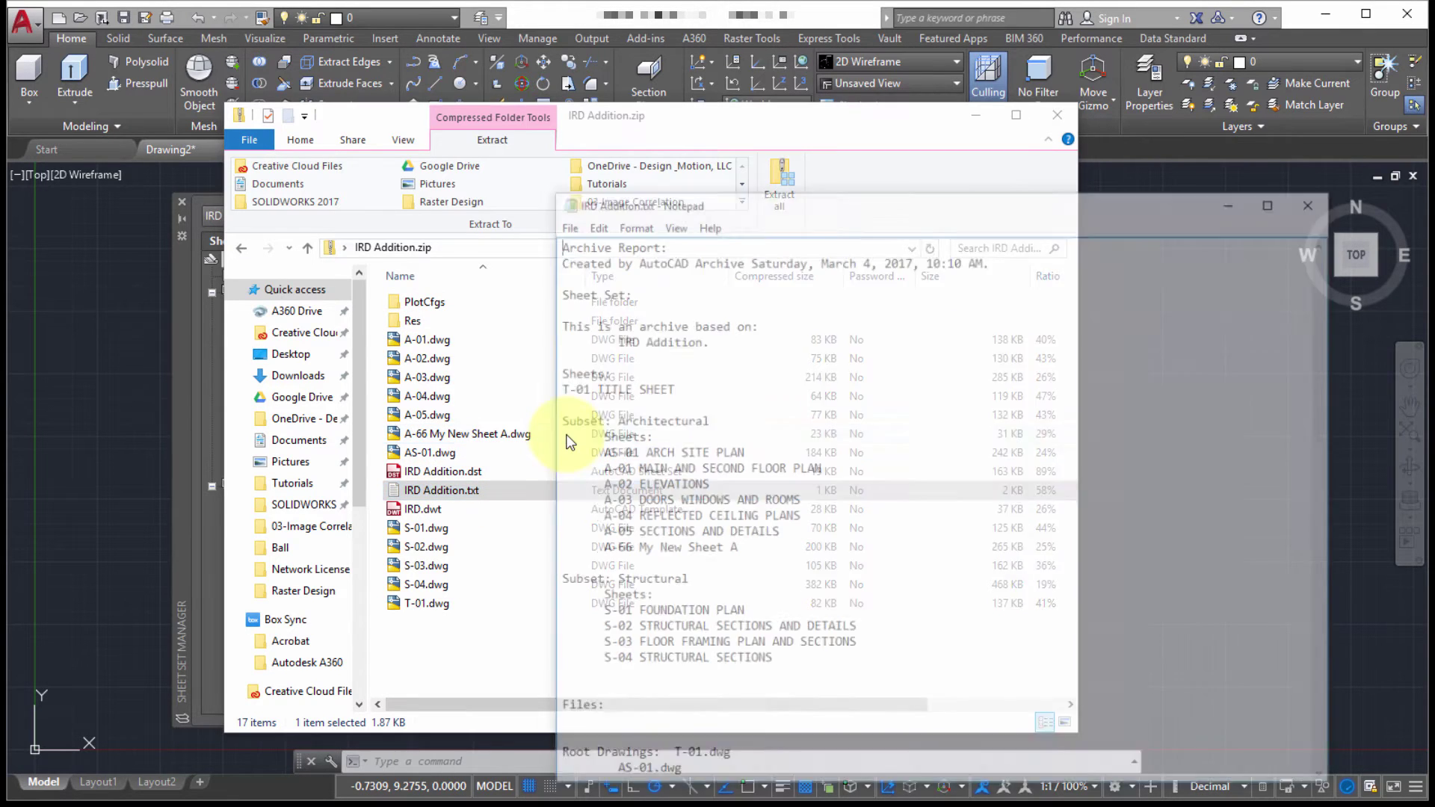
pyautogui.moveTo(718, 209); pyautogui.dragTo(521, 145)
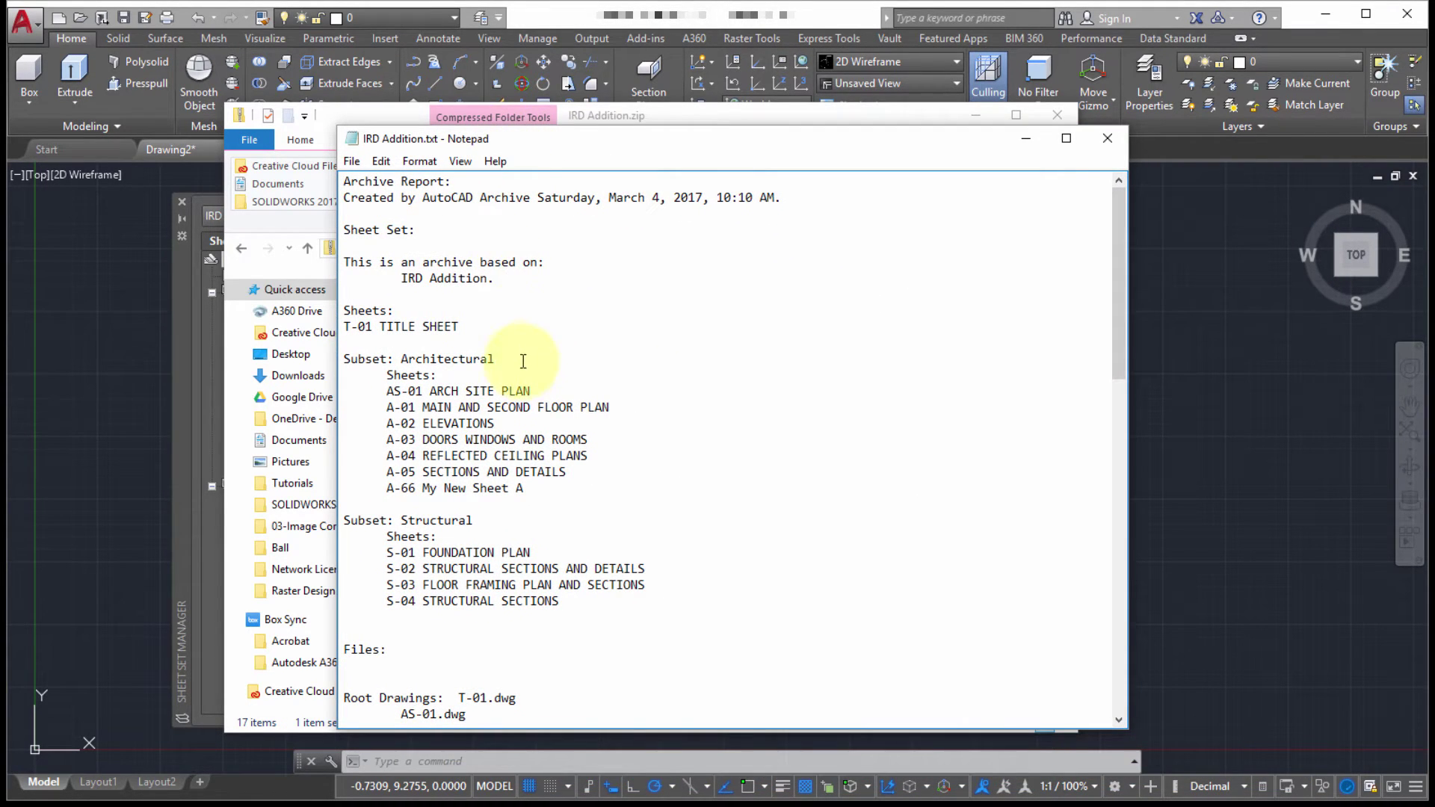
pyautogui.scroll(-12, 523, 364)
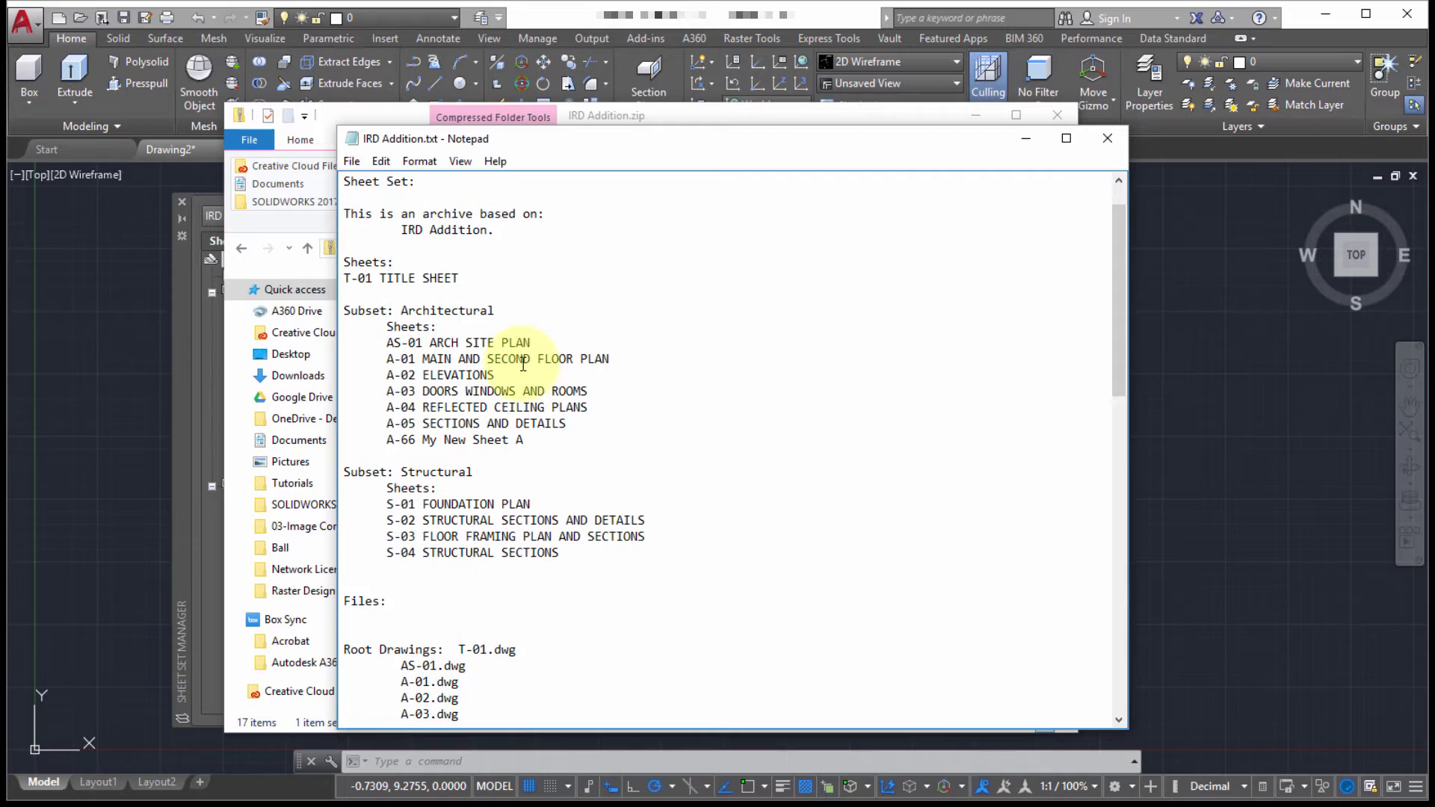
pyautogui.scroll(-8, 523, 364)
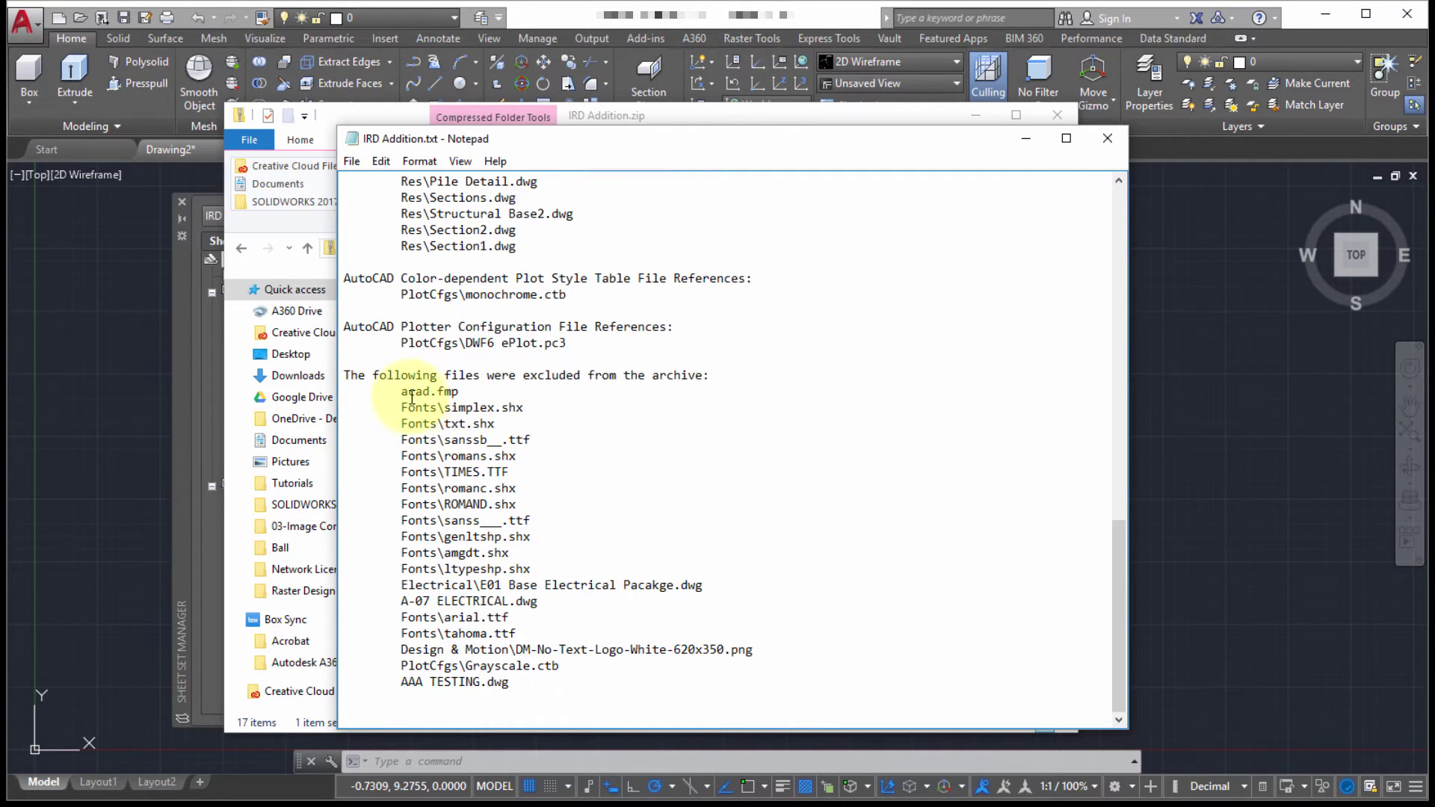
pyautogui.moveTo(415, 391); pyautogui.dragTo(509, 555)
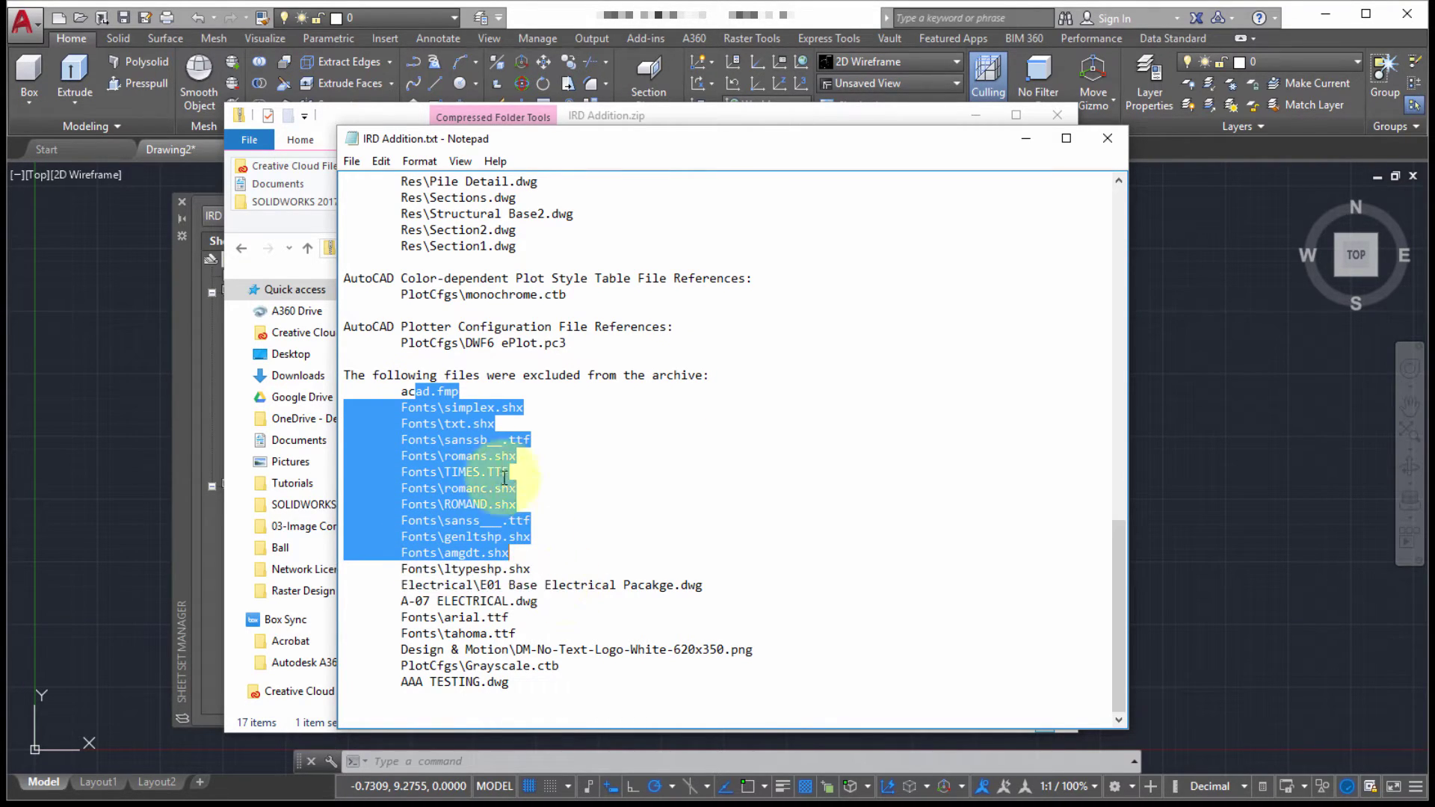
pyautogui.click(1110, 134)
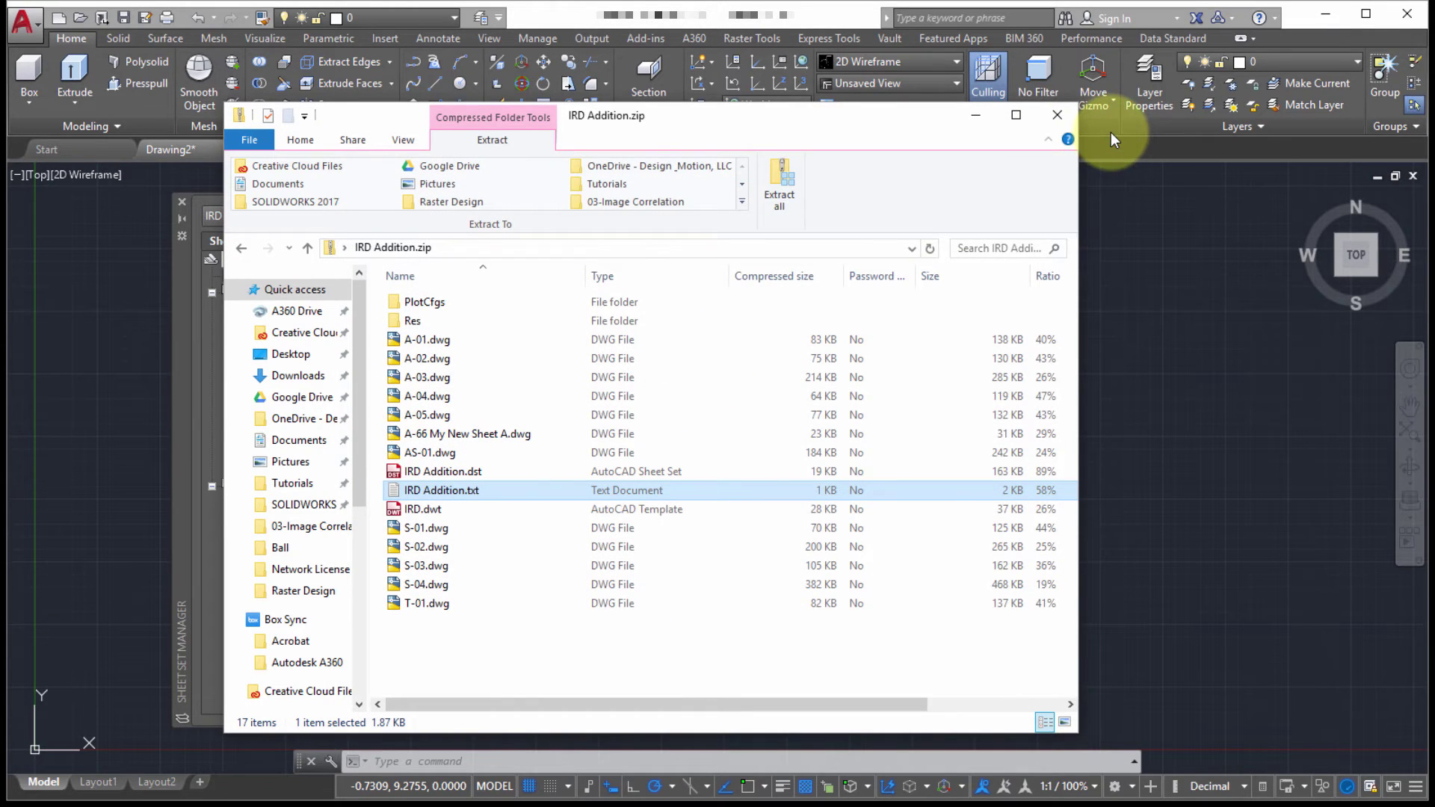
pyautogui.click(1056, 115)
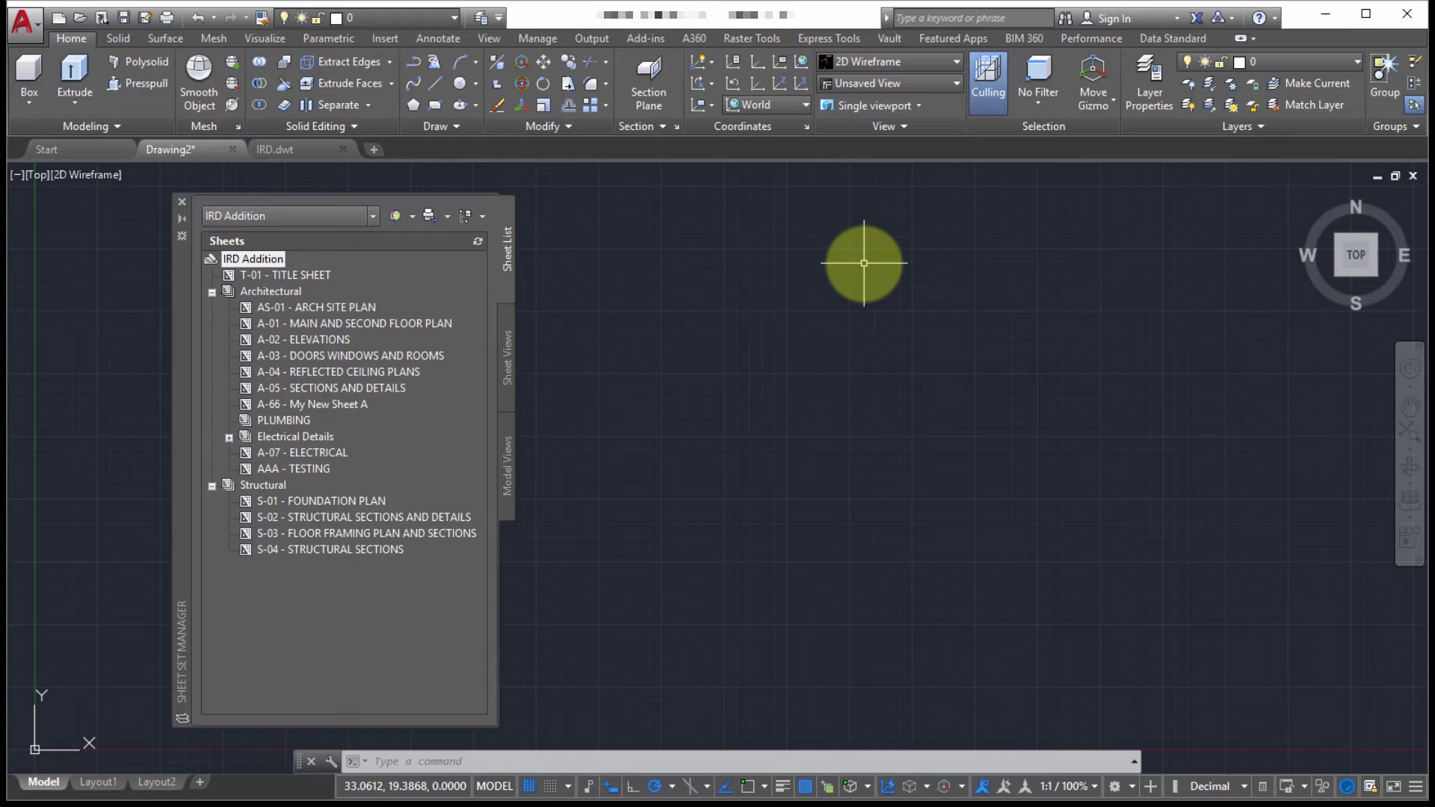